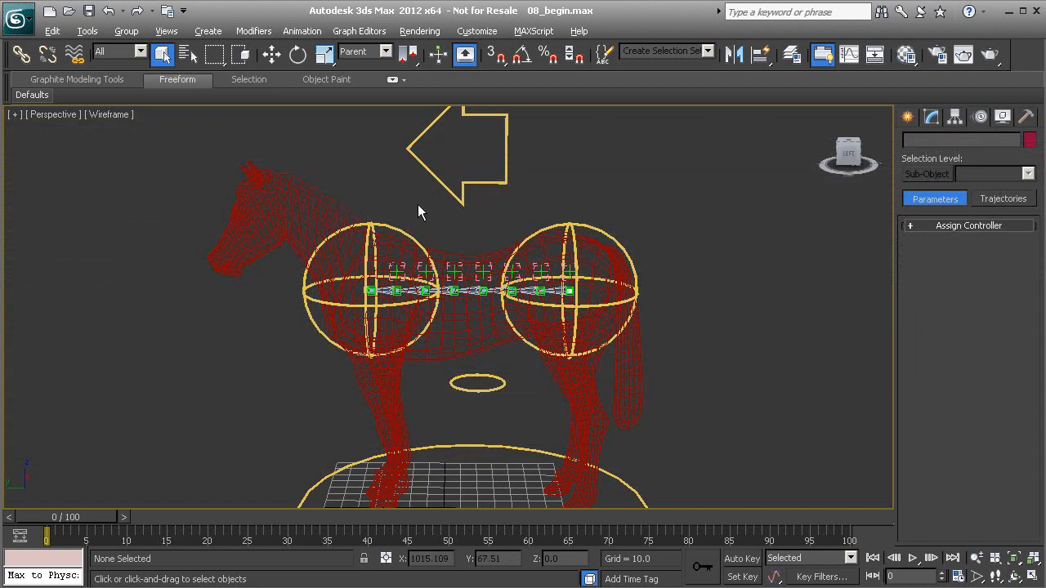
- Create a point helper with the Point tool beneath the horse's belly
middle_click_drag(466, 291, 410, 129)
middle_click_drag(403, 371, 382, 213, "ctrl+alt")
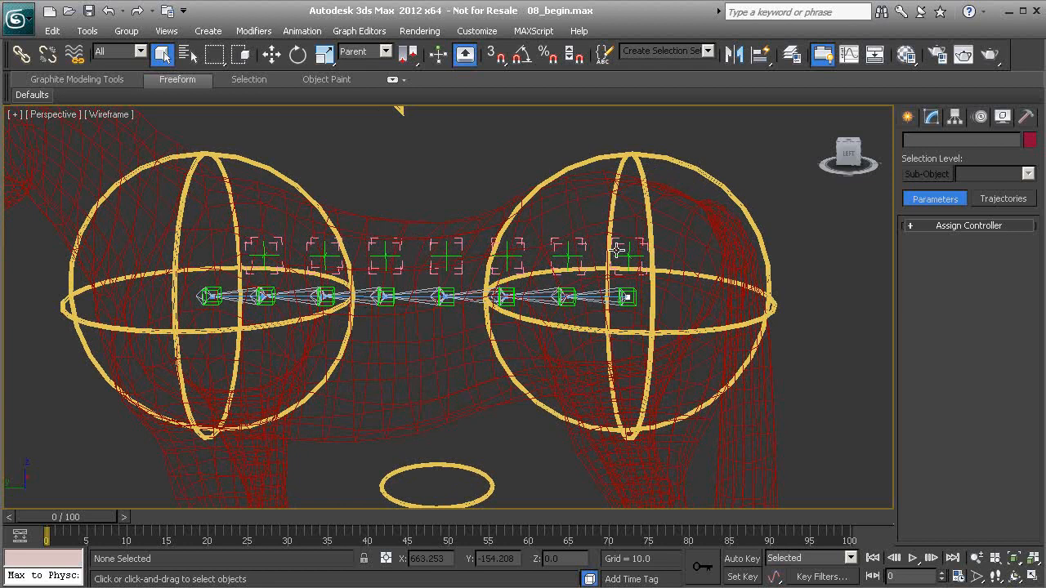
middle_click_drag(483, 327, 433, 301)
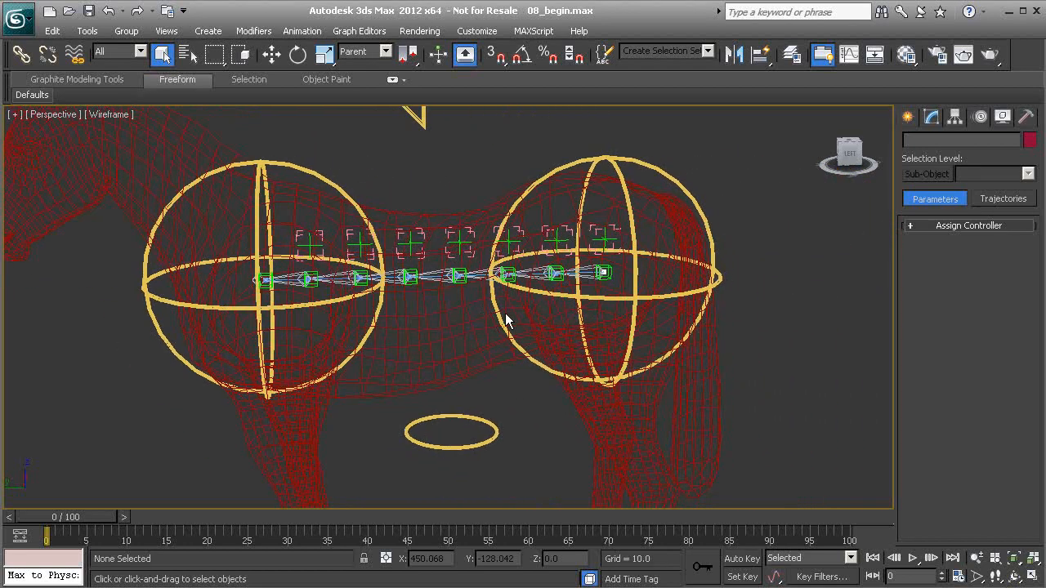
left_click(907, 117)
left_click(936, 273)
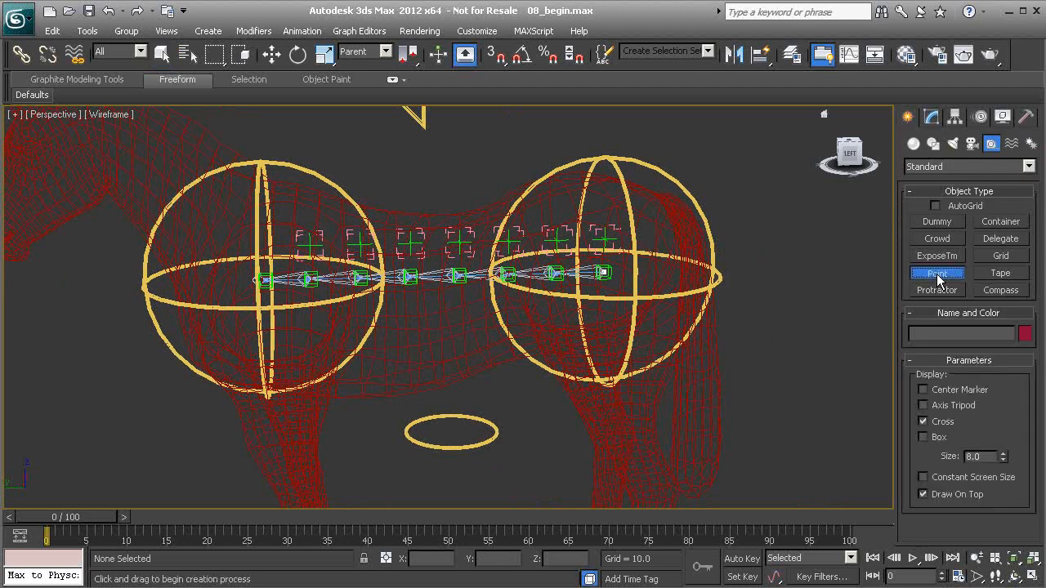
scroll(491, 367, "down", 3)
scroll(440, 437, "up", 1)
left_click(440, 423)
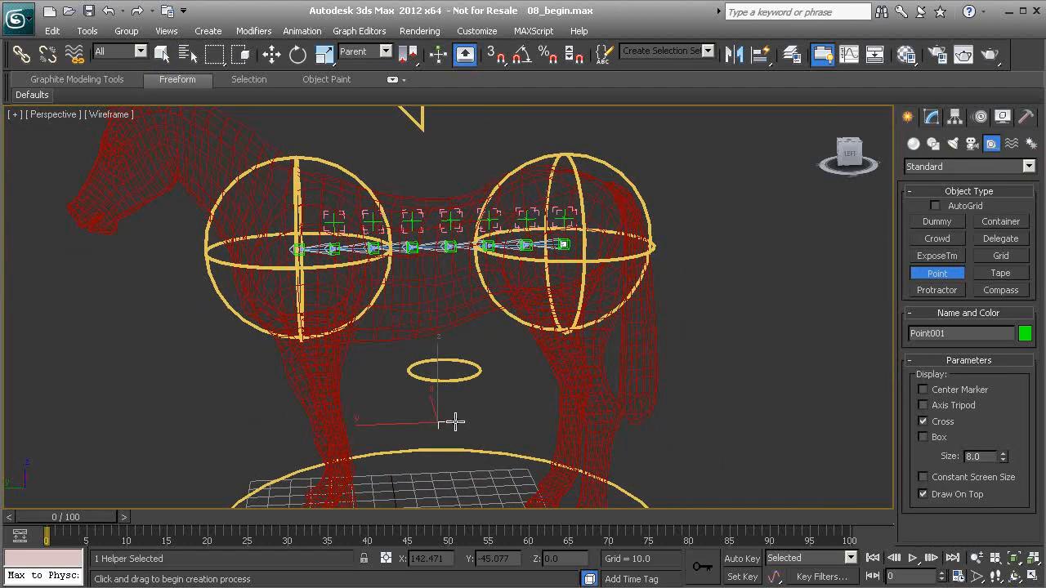
right_click(481, 425)
- Turn on the Box display for the new point helper and set its size to 20
left_click(932, 117)
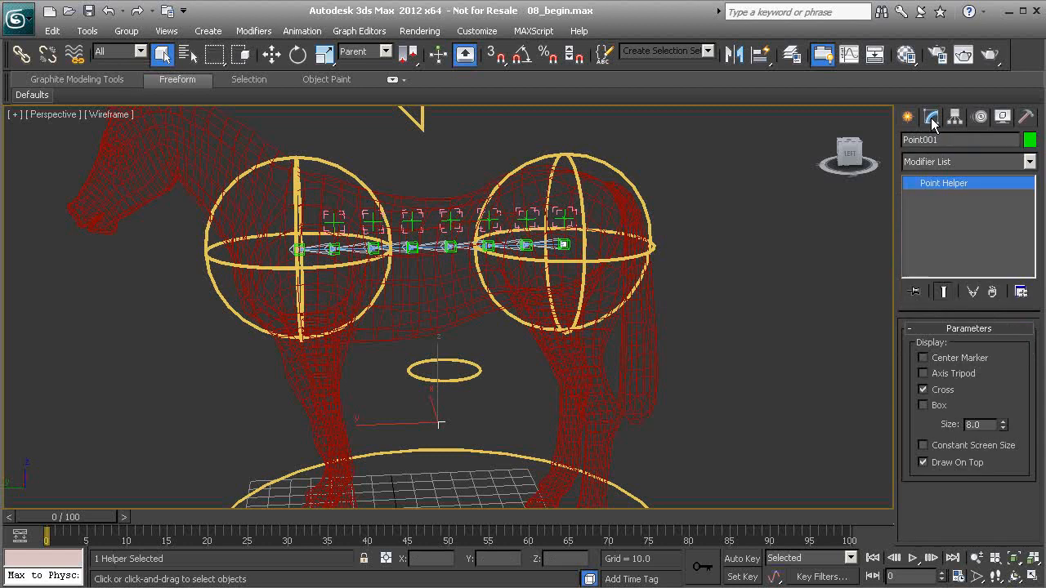
left_click(923, 405)
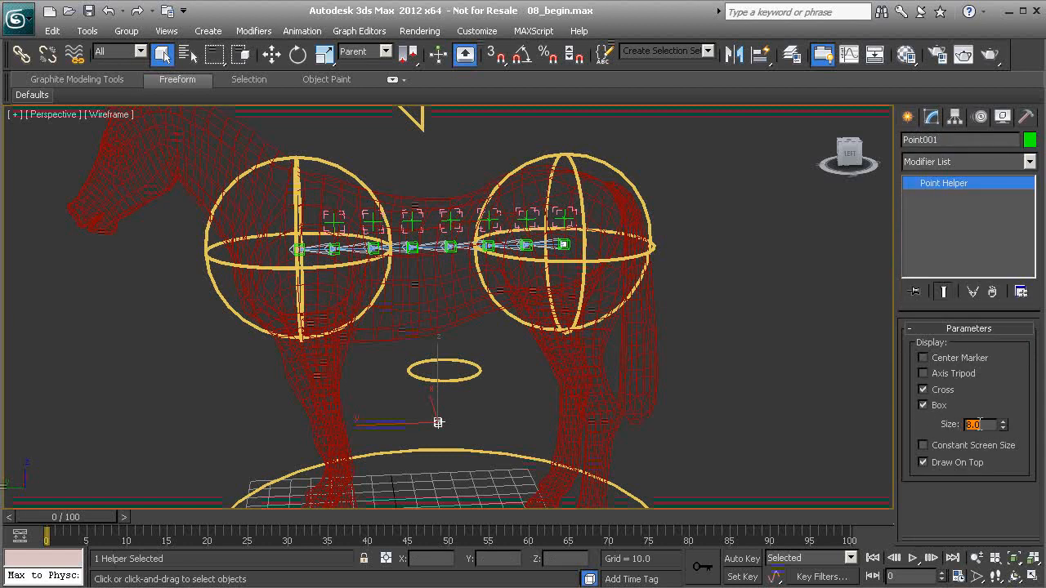
type("20")
key("Return")
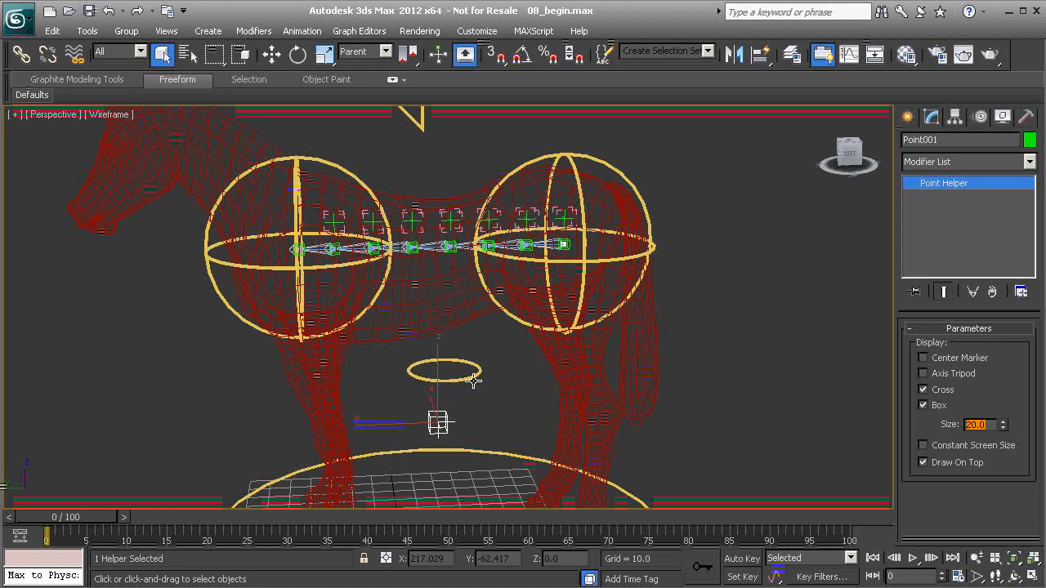
- Align the new point helper to the vertebra helper Pt_Vertebrae_A01 at the pelvis end of the spine chain
middle_click_drag(474, 421, 466, 426, "alt")
middle_click_drag(541, 275, 557, 243, "alt")
middle_click_drag(485, 421, 443, 420, "alt")
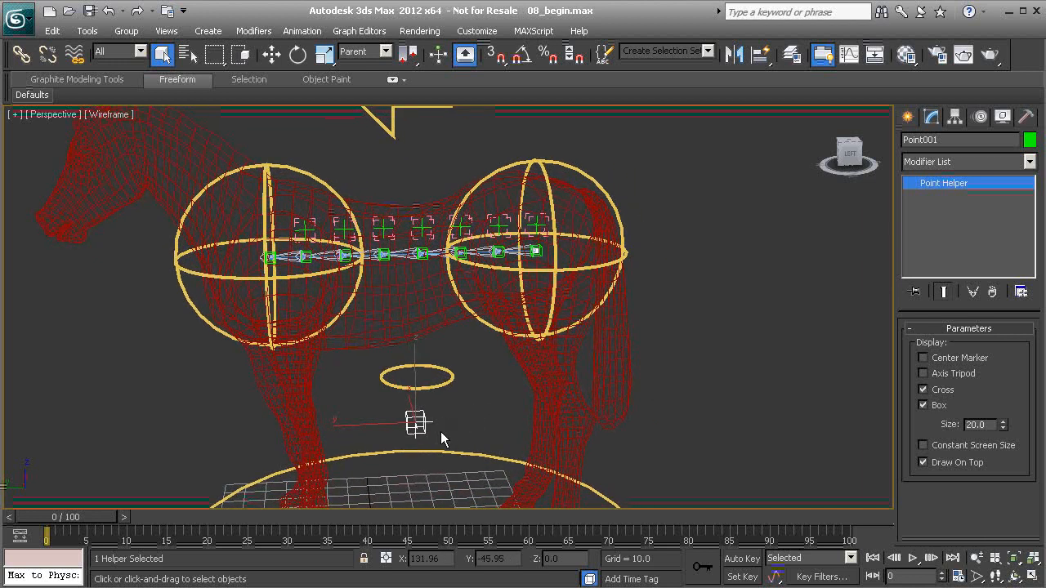
middle_click_drag(618, 357, 629, 325, "alt")
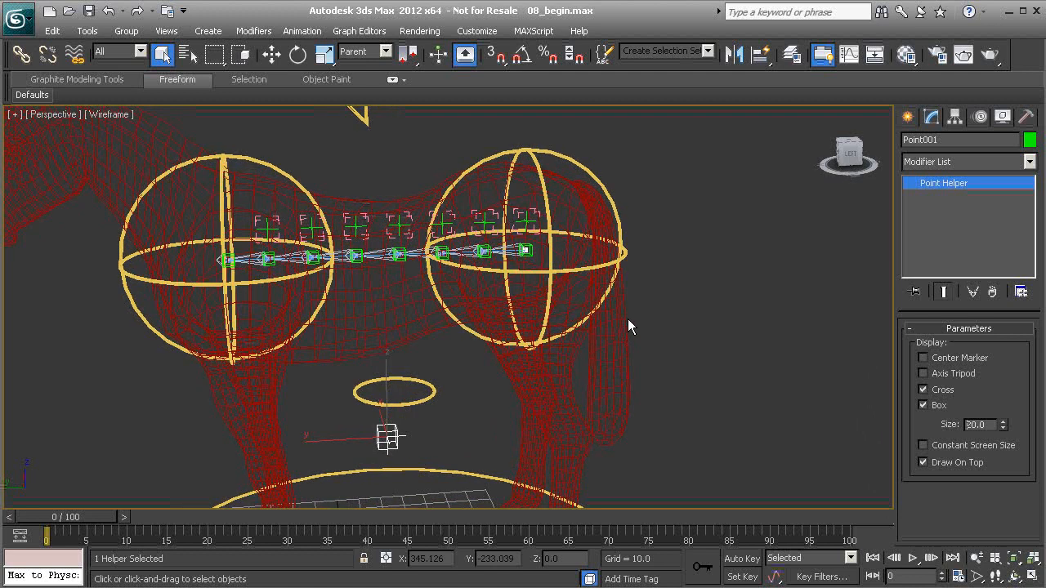
left_click(527, 247)
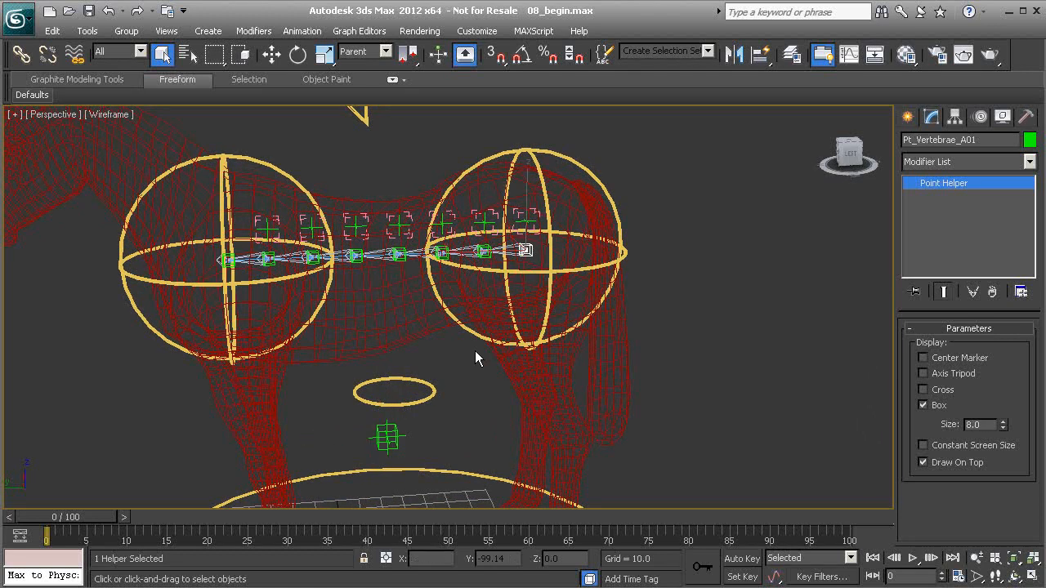
left_click(396, 449)
key("w")
key("shift+a")
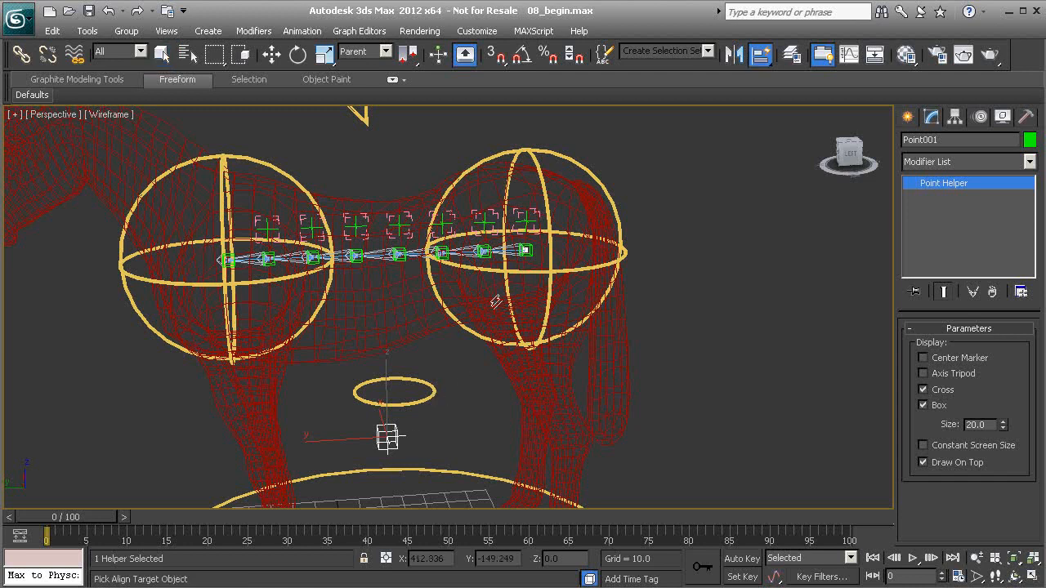
left_click(525, 249)
scroll(588, 305, "up", 5)
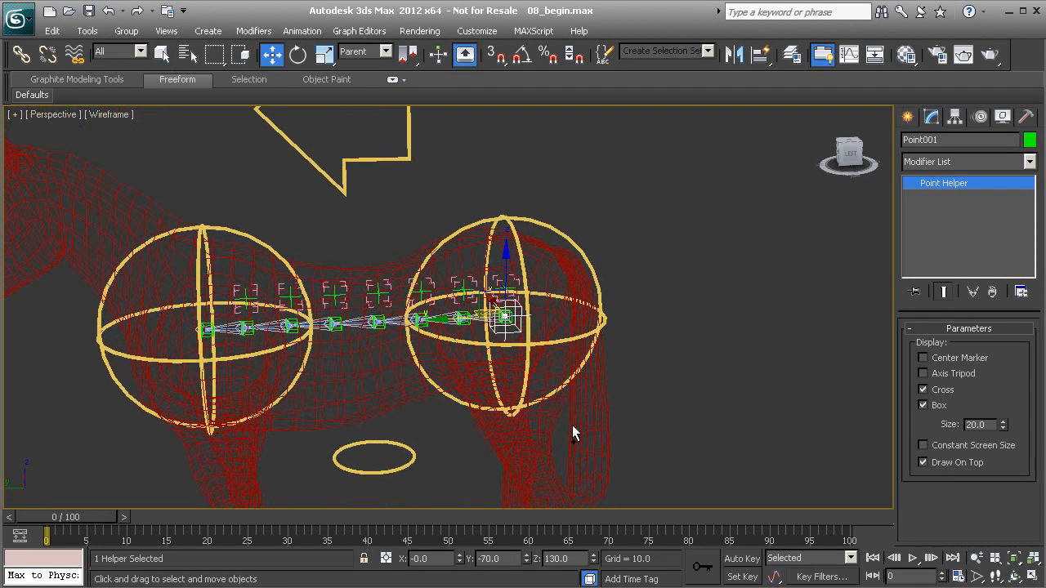
- Rename the aligned point helper as PtEnv_Pelvis01
scroll(561, 370, "up", 3)
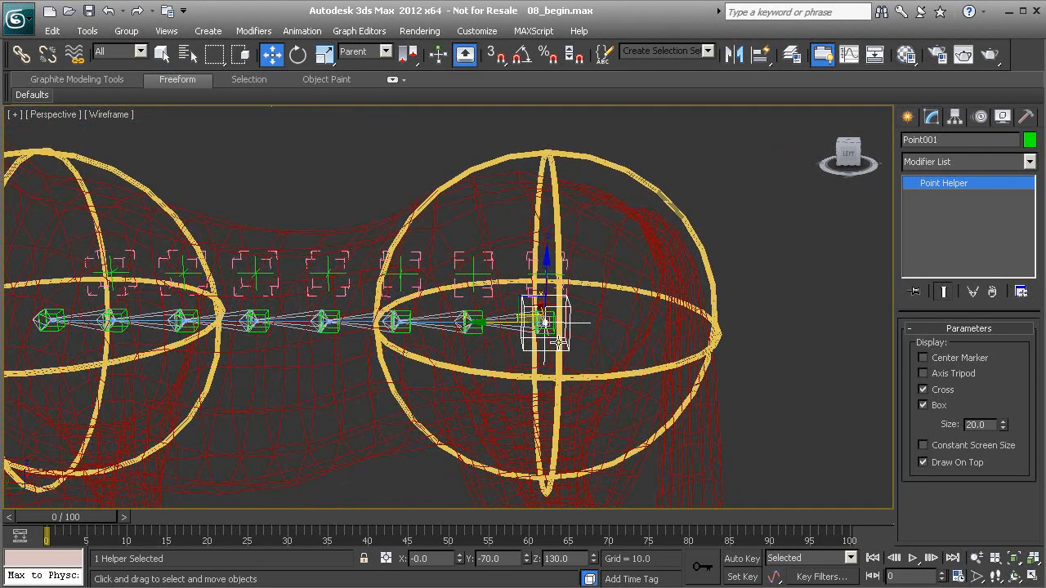
double_click(931, 139)
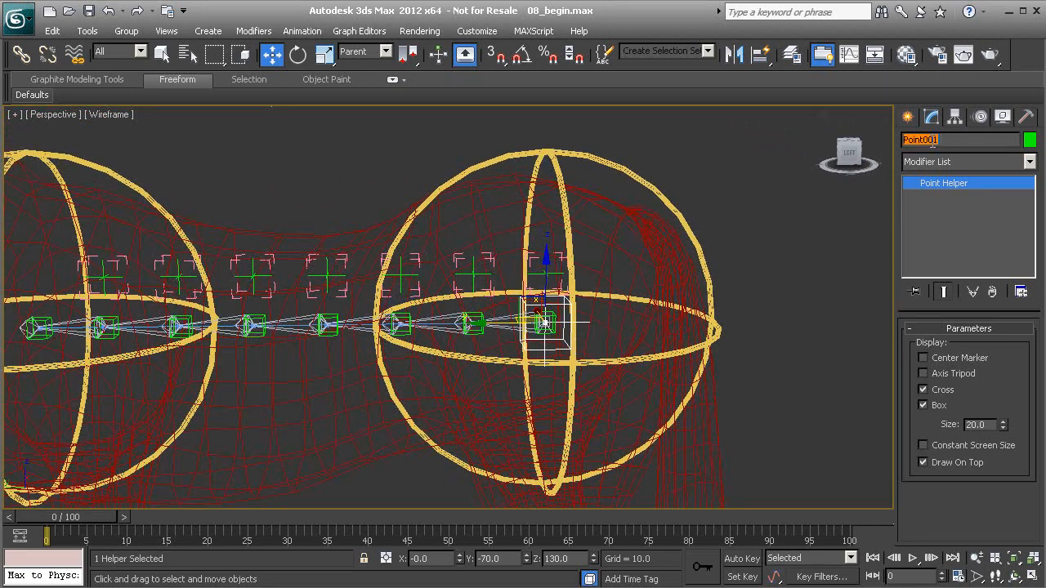
type("PtEnv")
left_click(946, 142)
left_click(946, 141)
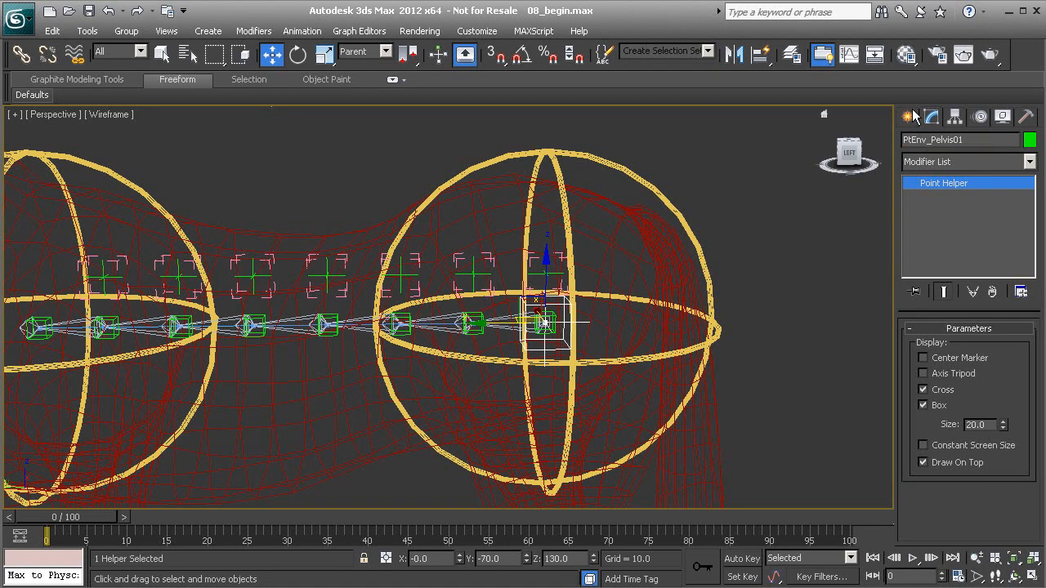
- Add PtEnv_Pelvis01 to the objects_to_hide layer and close the layer windows
scroll(658, 248, "down", 4)
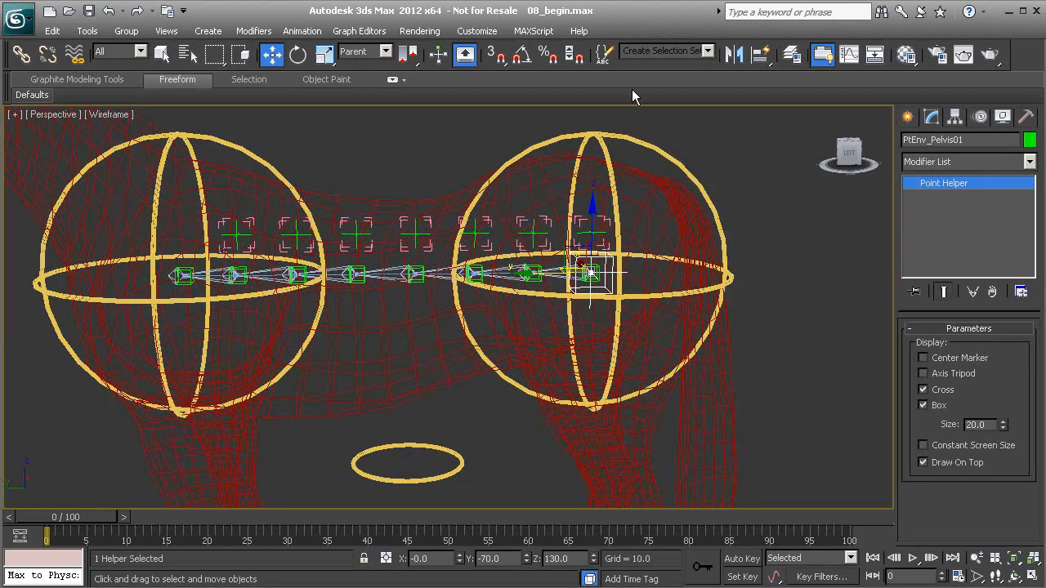
right_click(633, 67)
left_click(680, 138)
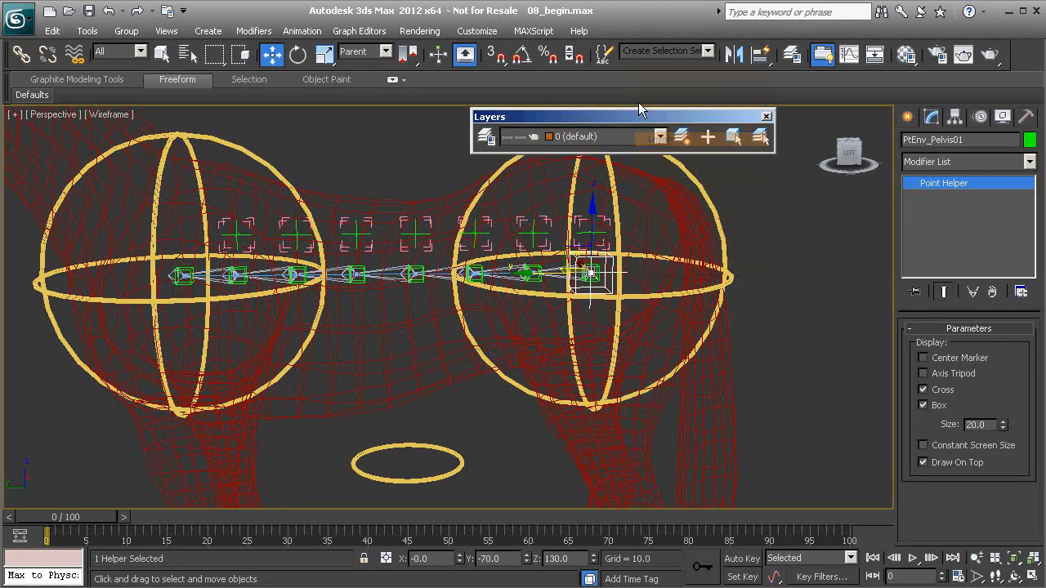
left_click(487, 140)
left_click(110, 229)
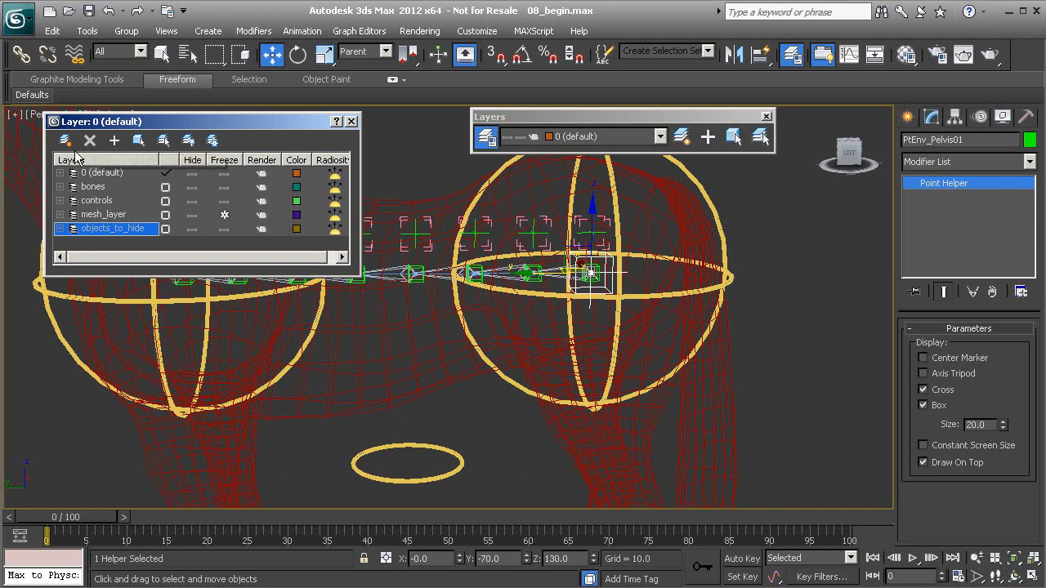
left_click(114, 141)
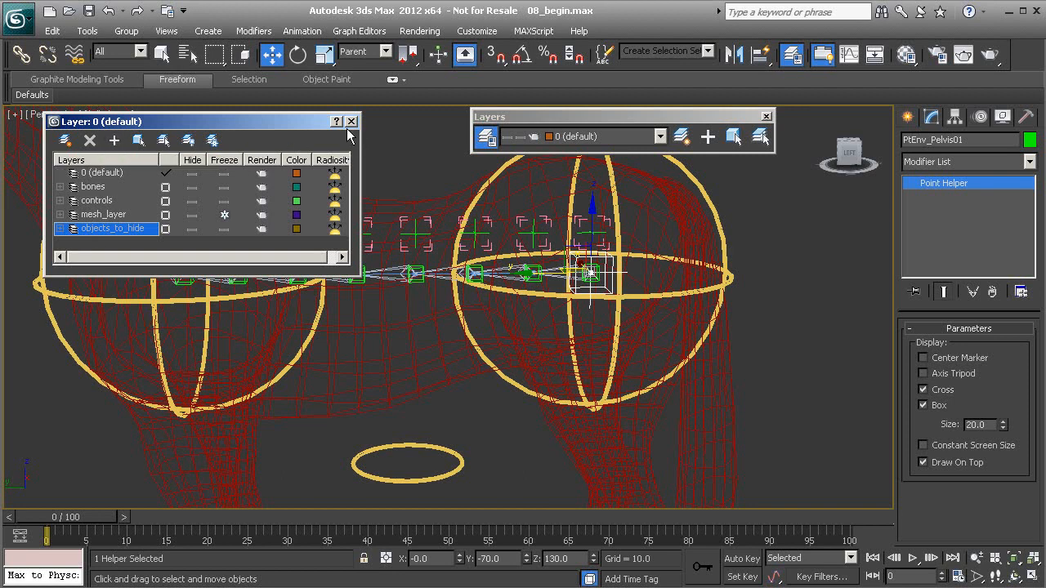
left_click(352, 123)
left_click(766, 116)
- Clone the pelvis helper as a copy named PtEnv_Thorax01
middle_click_drag(535, 237, 559, 236)
key("ctrl+v")
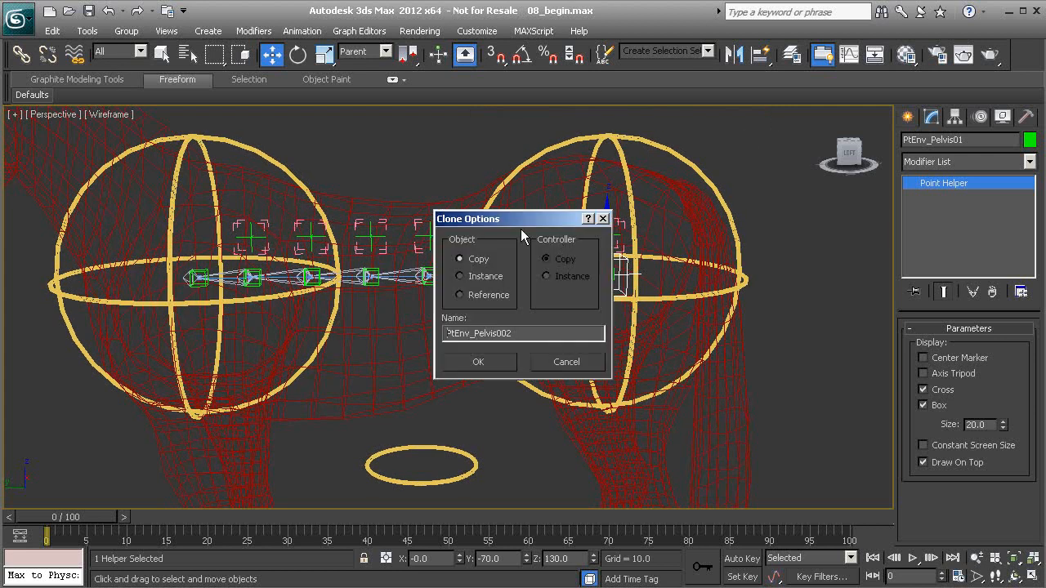
left_click_drag(479, 333, 568, 340)
type("Th")
left_click(499, 364)
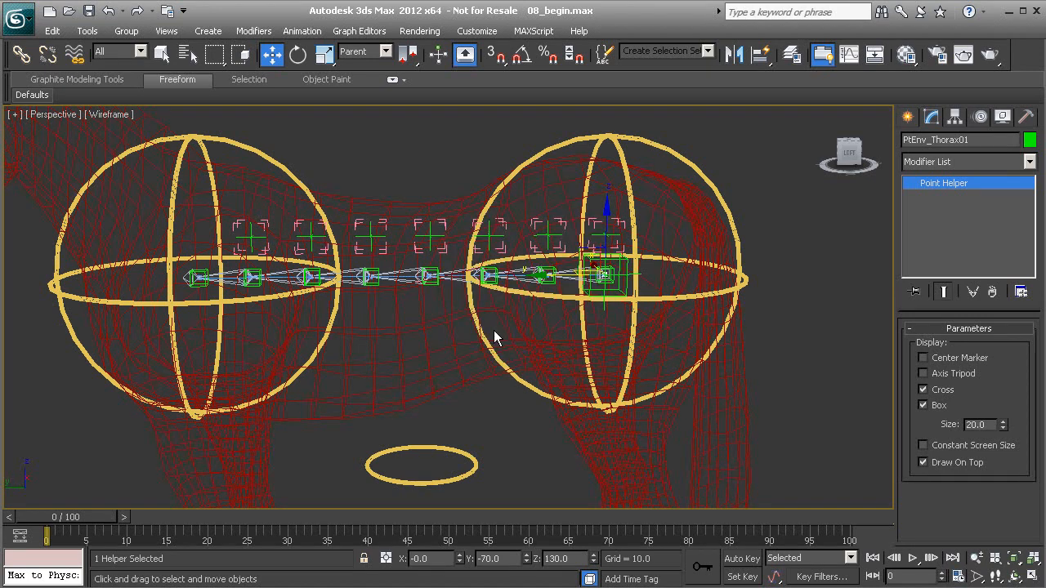
- Align PtEnv_Thorax01 to the spherical control around the horse's chest
key("alt+a")
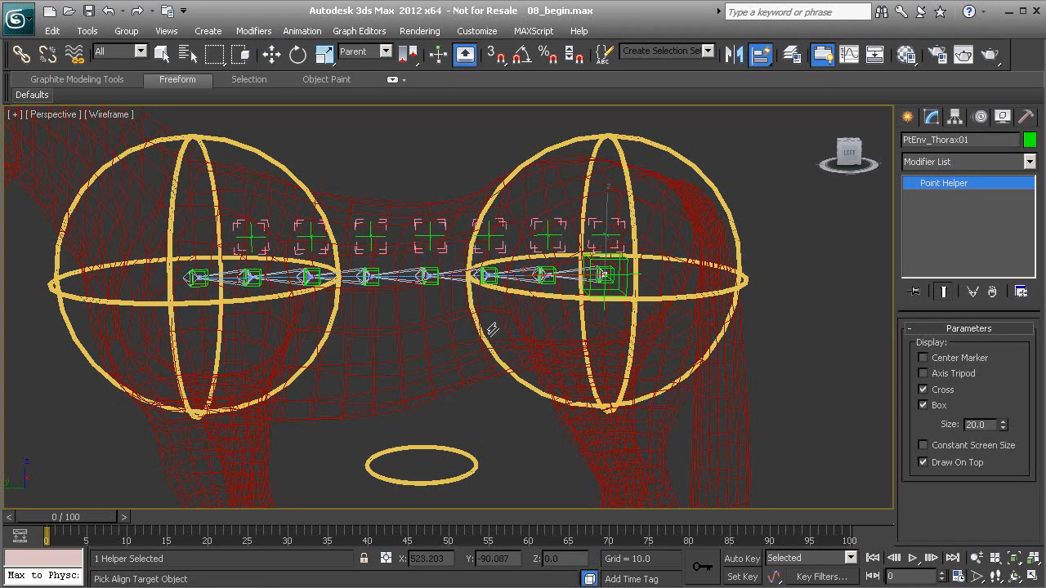
left_click(270, 161)
mouse_move(275, 279)
middle_mouse_down("alt")
mouse_move(239, 301)
mouse_move(244, 271)
mouse_move(315, 281)
middle_mouse_up("alt")
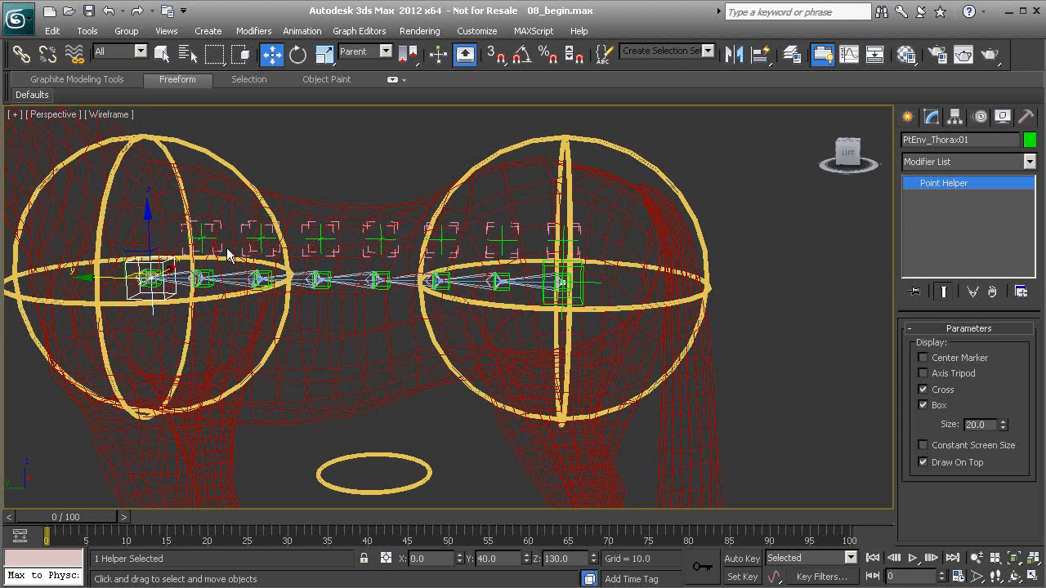
- Link PtEnv_Thorax01 to the chest sphere control and PtEnv_Pelvis01 to the hip sphere control as their parents
left_click(21, 54)
middle_click_drag(131, 260, 137, 259, "alt")
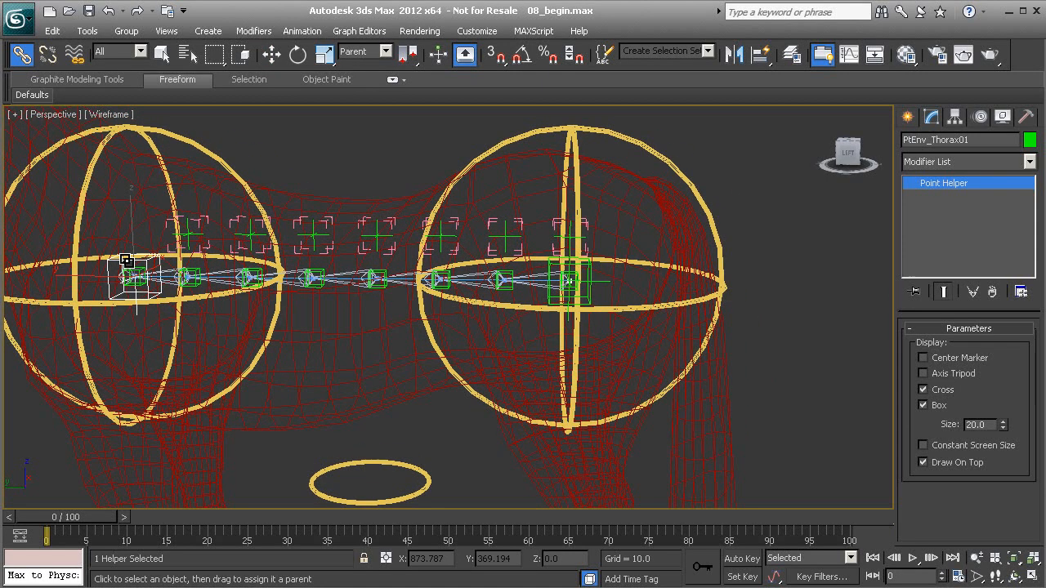
mouse_move(106, 268)
left_mouse_down()
mouse_move(106, 210)
mouse_move(156, 139)
mouse_move(184, 141)
left_mouse_up()
mouse_move(185, 140)
middle_mouse_down("alt")
mouse_move(408, 229)
mouse_move(472, 296)
middle_mouse_up("alt")
mouse_move(478, 310)
left_mouse_down()
mouse_move(497, 311)
mouse_move(569, 219)
mouse_move(568, 206)
left_mouse_up()
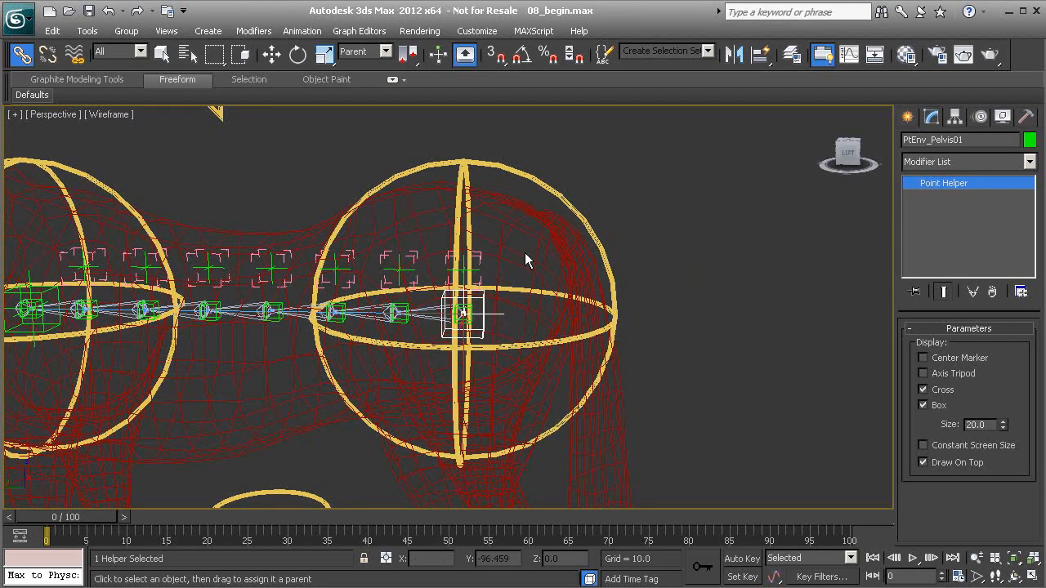
- Apply Freeze Transform to both the pelvis and thorax helpers, then clear the selection
middle_click_drag(568, 206, 471, 282, "alt")
left_click(214, 279, "ctrl")
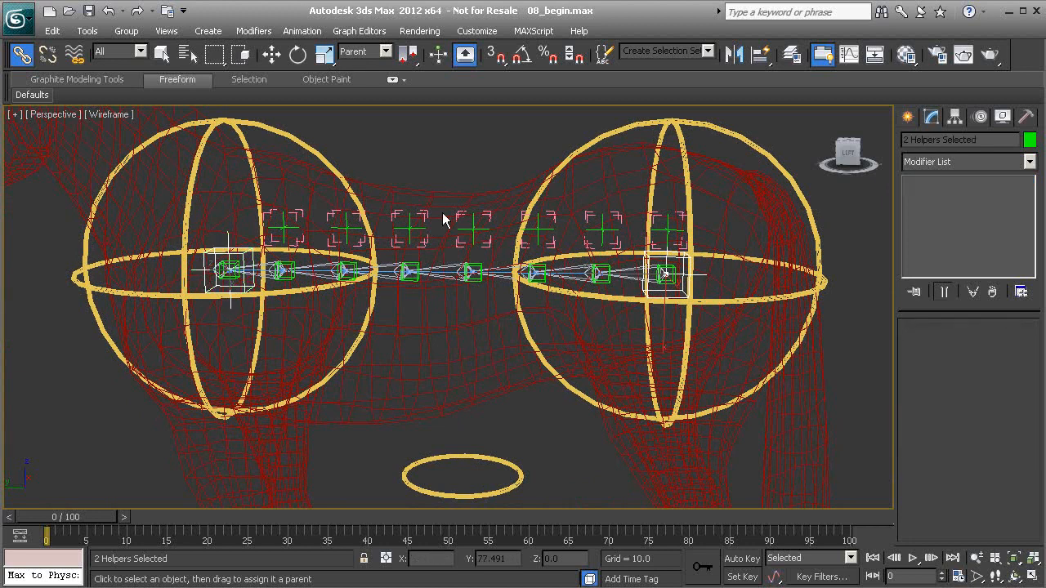
right_click(420, 164)
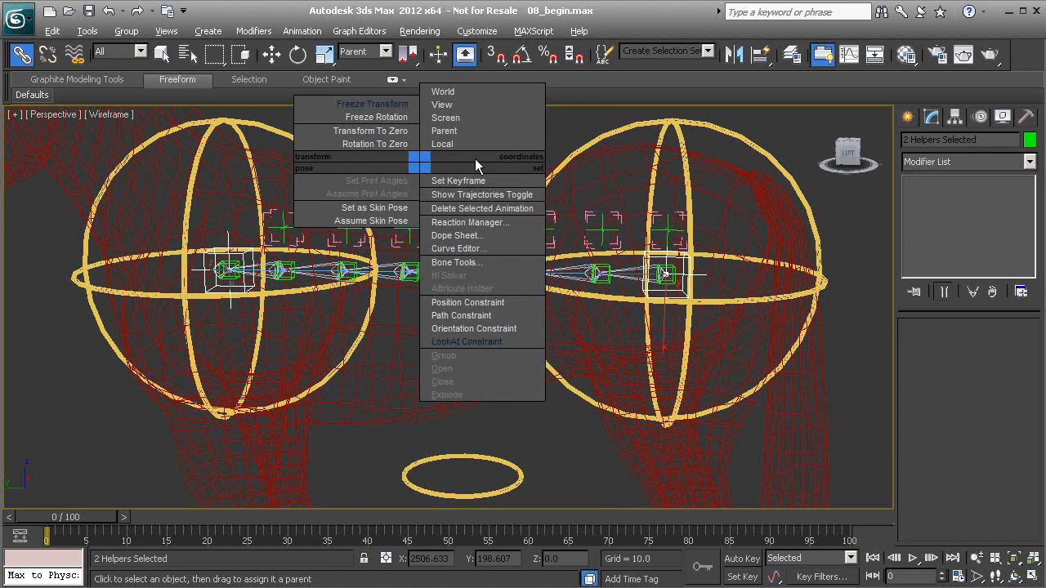
left_click(378, 104)
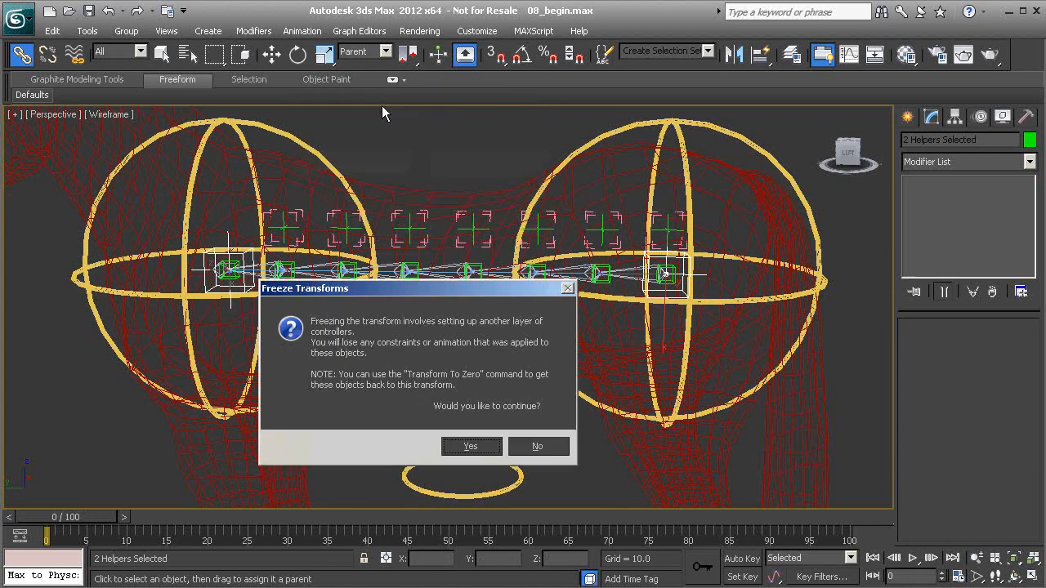
left_click(471, 446)
middle_click_drag(554, 288, 467, 340)
left_click(374, 199)
scroll(440, 461, "down", 2)
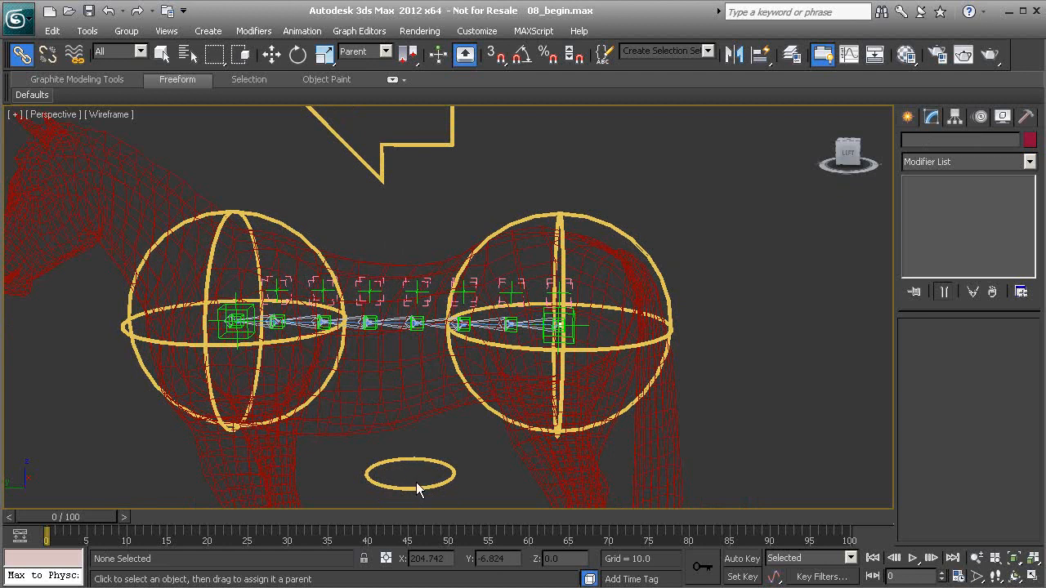
middle_click_drag(378, 429, 368, 383)
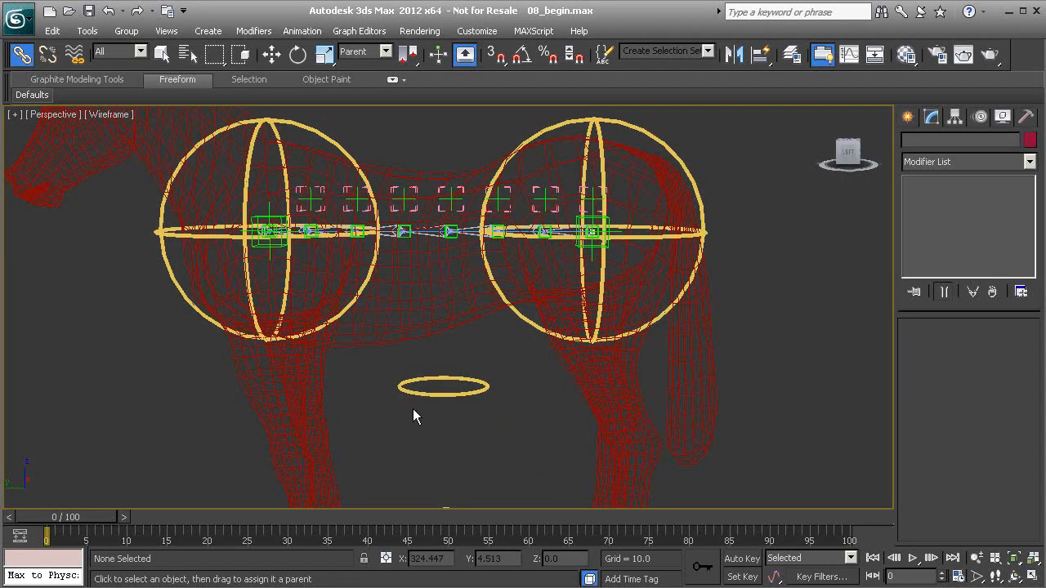
scroll(401, 246, "down", 3)
middle_click_drag(411, 254, 407, 305)
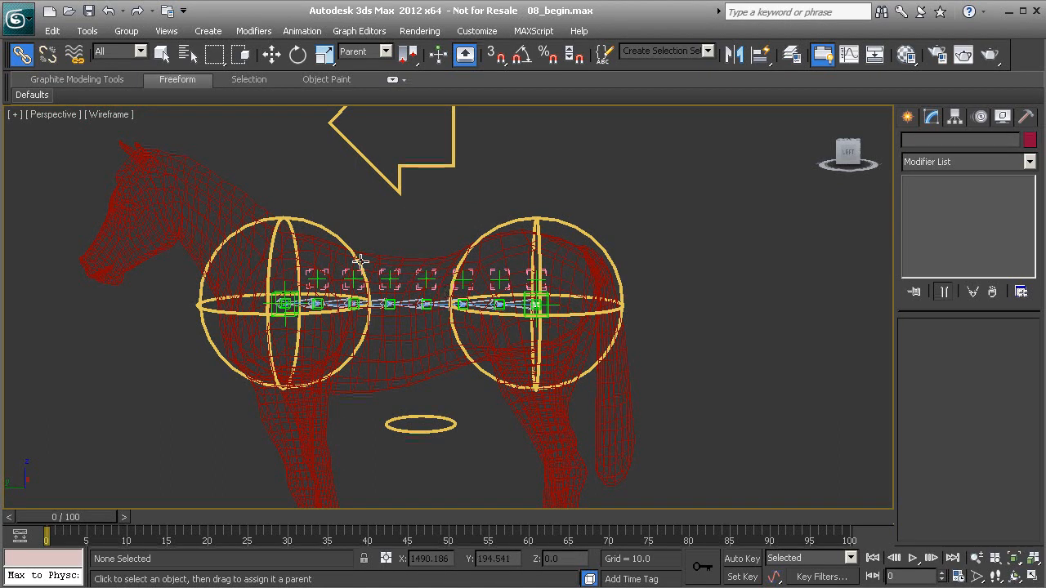
scroll(547, 306, "up", 3)
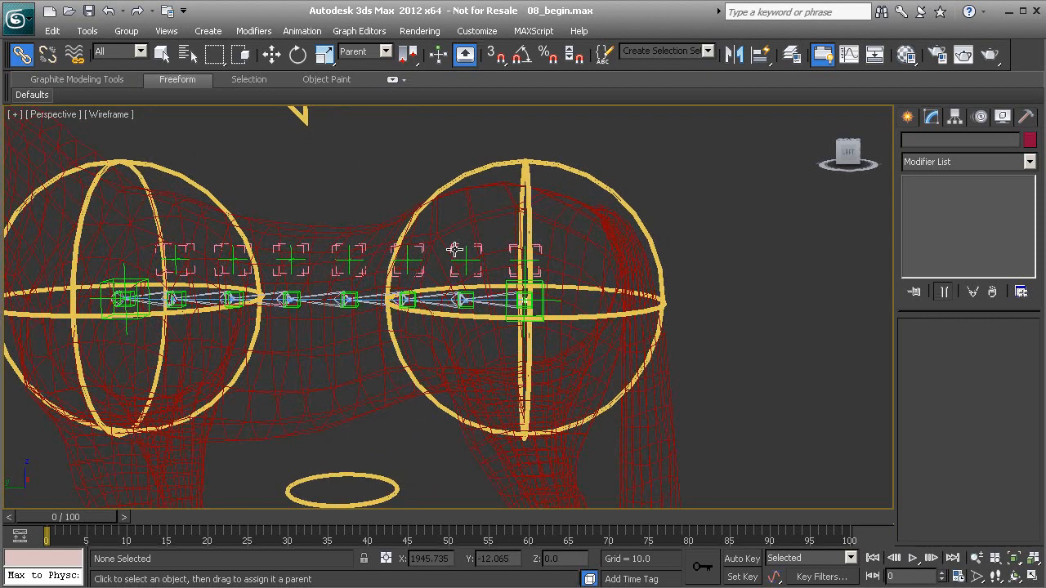
left_click(547, 305)
scroll(423, 392, "down", 2)
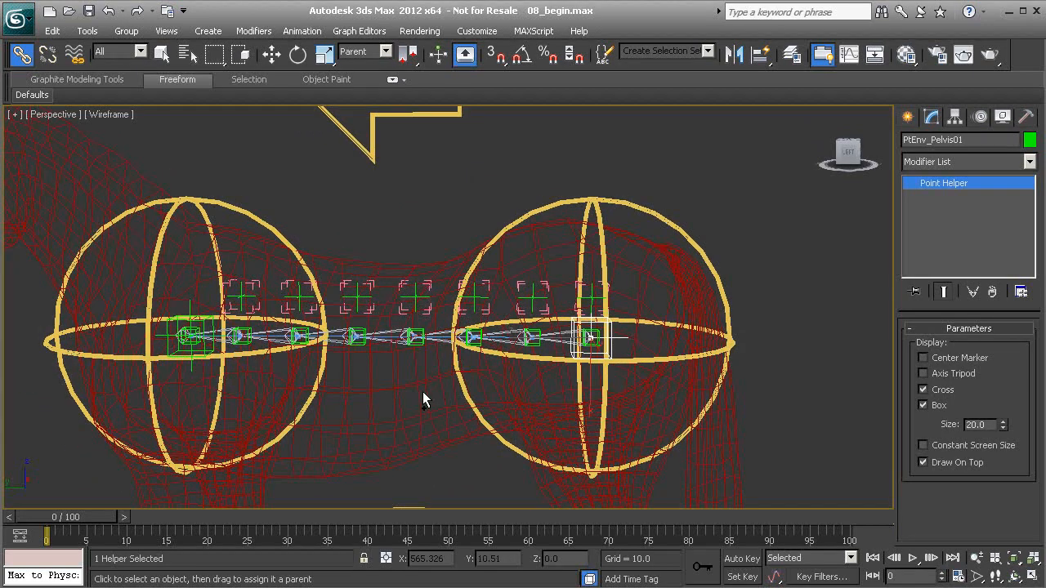
- Add a Skin modifier to the spine spline Spl_Vertebrae01
scroll(439, 328, "up", 4)
left_click(364, 339)
scroll(404, 430, "down", 2)
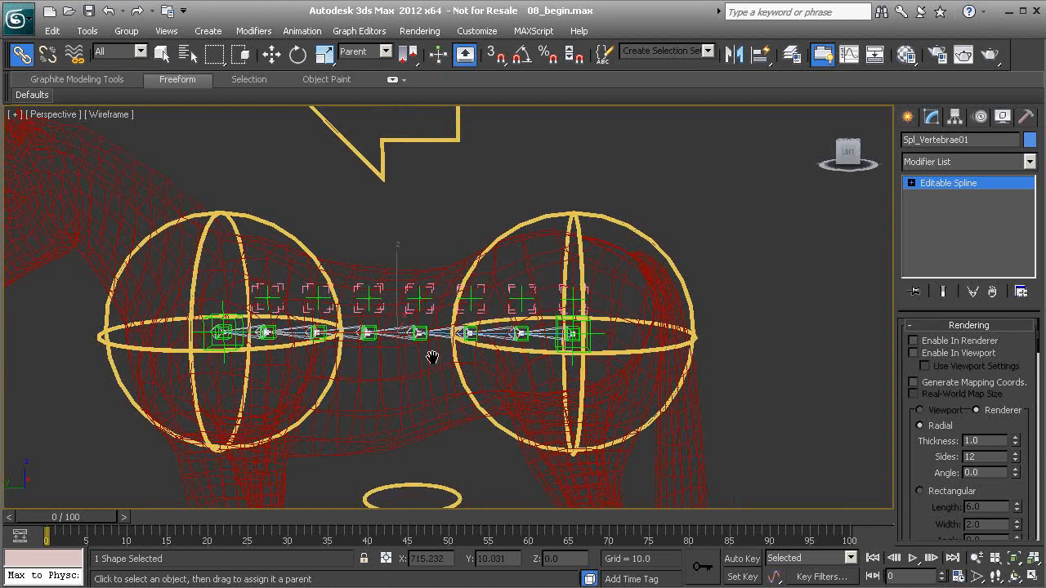
middle_click_drag(436, 358, 358, 327)
left_click(949, 163)
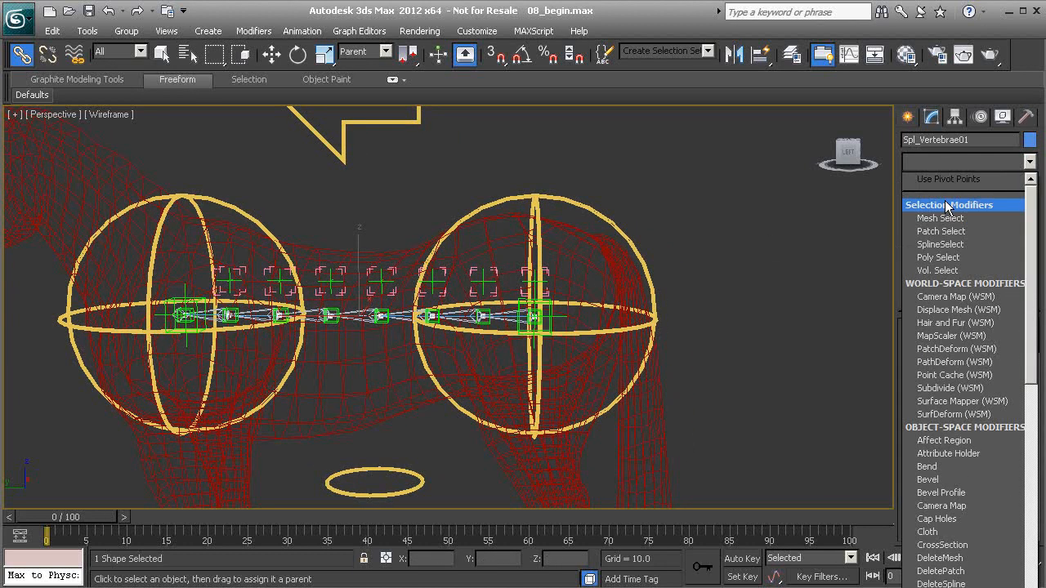
scroll(951, 336, "down", 5)
scroll(950, 332, "down", 10)
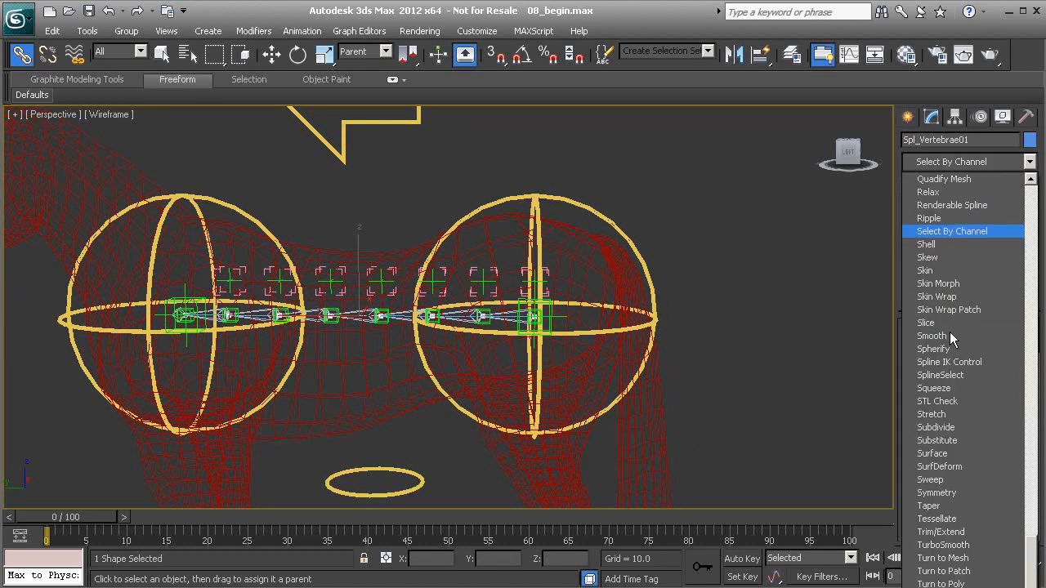
left_click(952, 271)
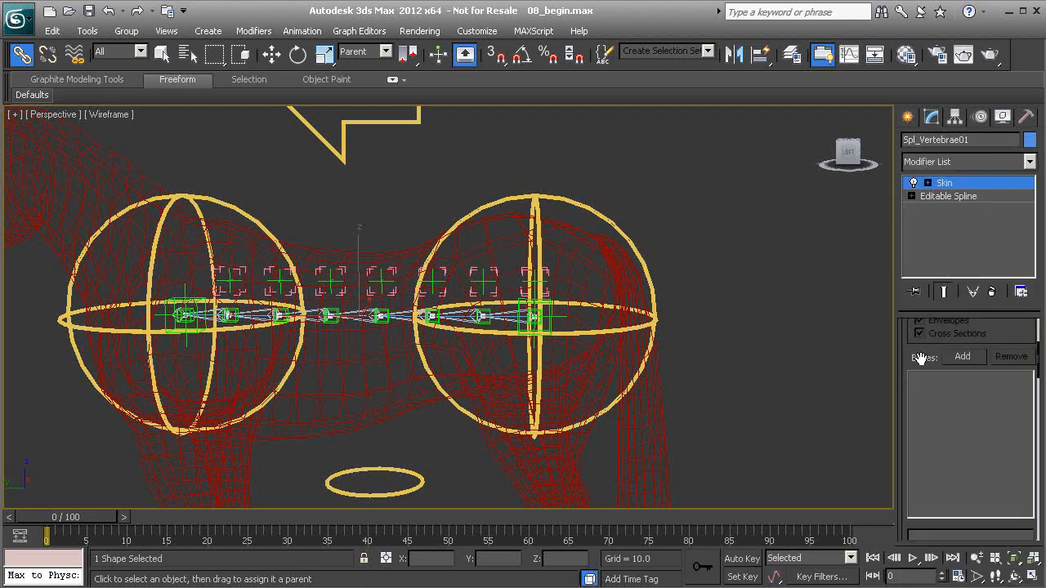
- Add PtEnv_Pelvis01 and PtEnv_Thorax01 as bones in the spline's Skin modifier
left_click(965, 356)
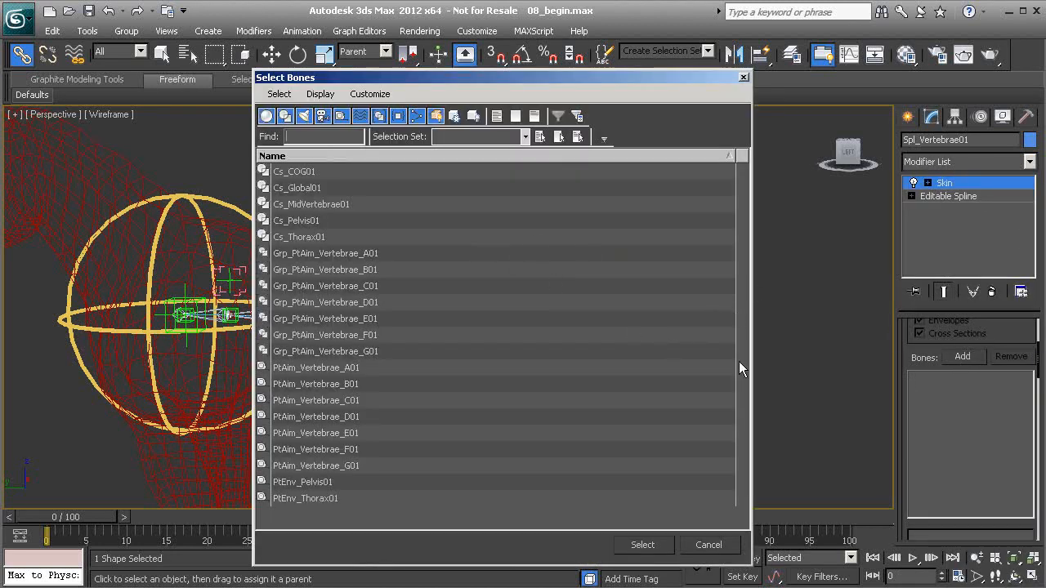
left_click(304, 483)
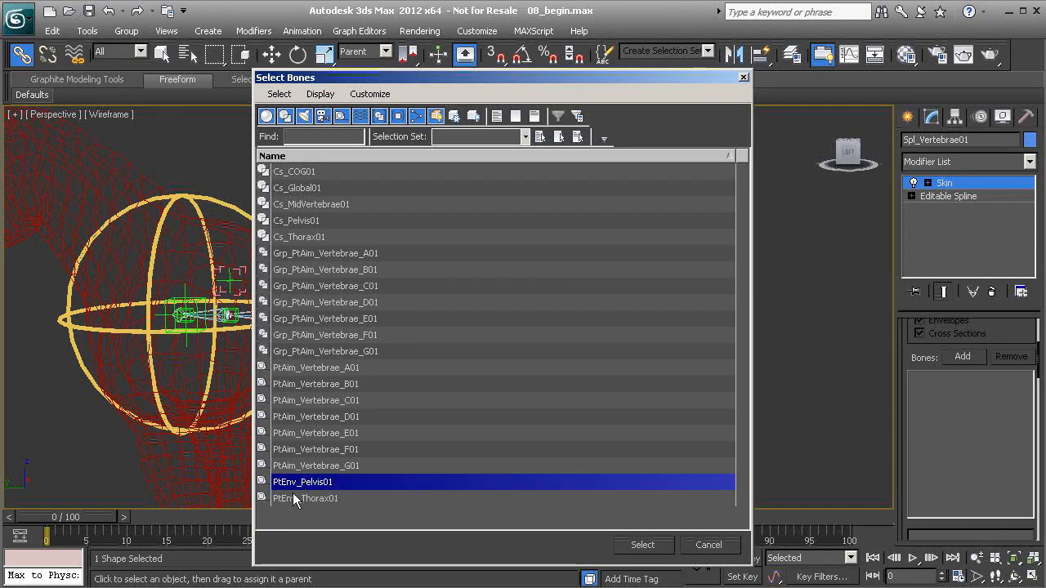
left_click(306, 497, "ctrl")
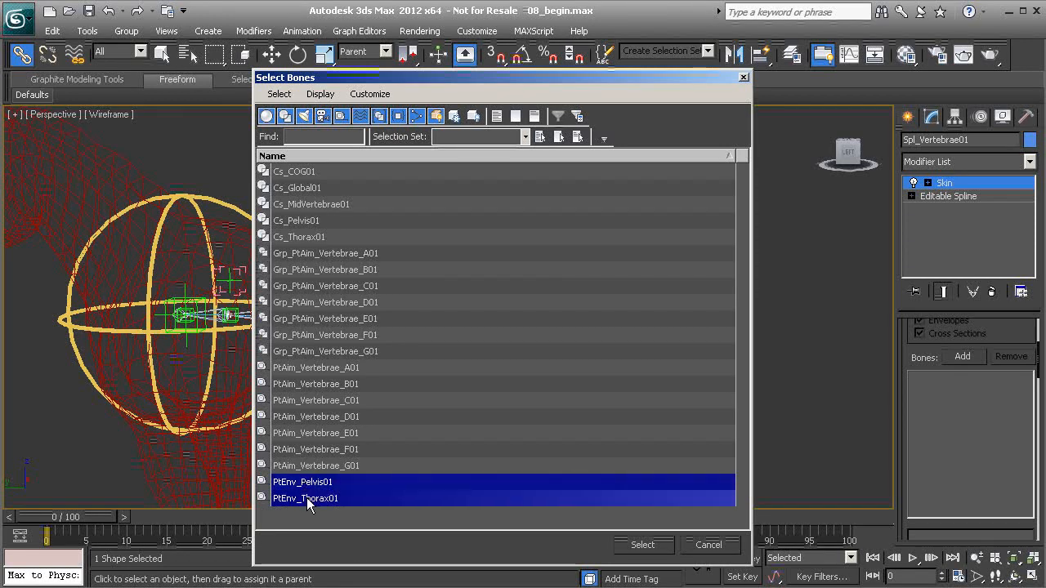
left_click(643, 545)
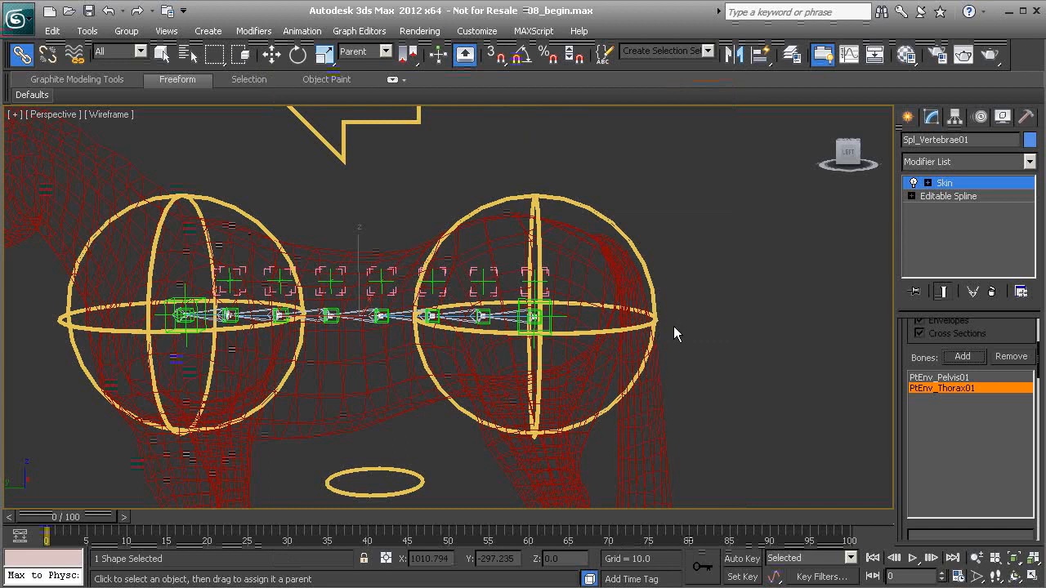
- Test the skinned spine by moving the hip sphere control up and backward, and undo the move
left_click(607, 221)
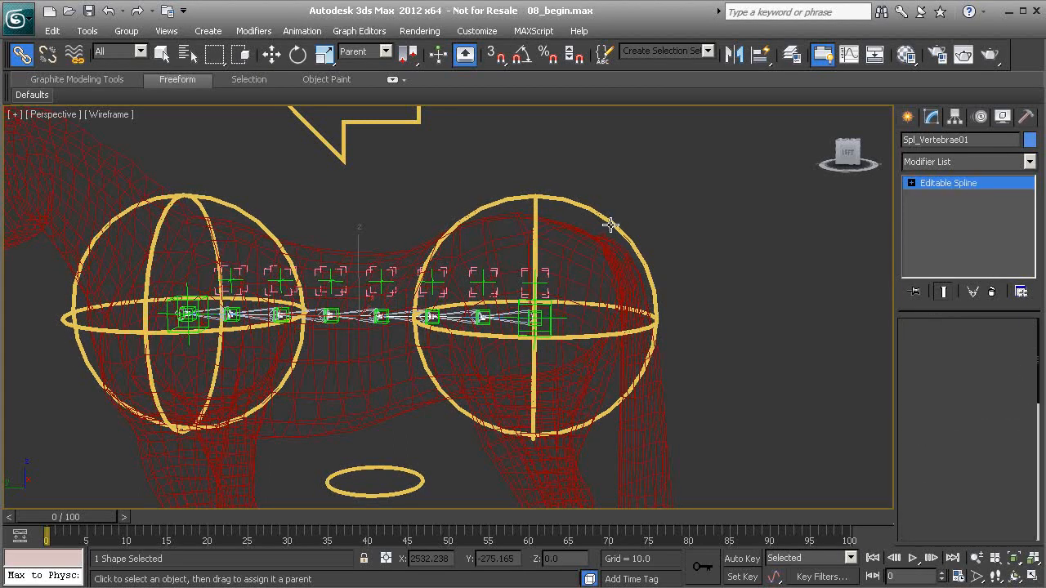
scroll(527, 321, "down", 2)
key("w")
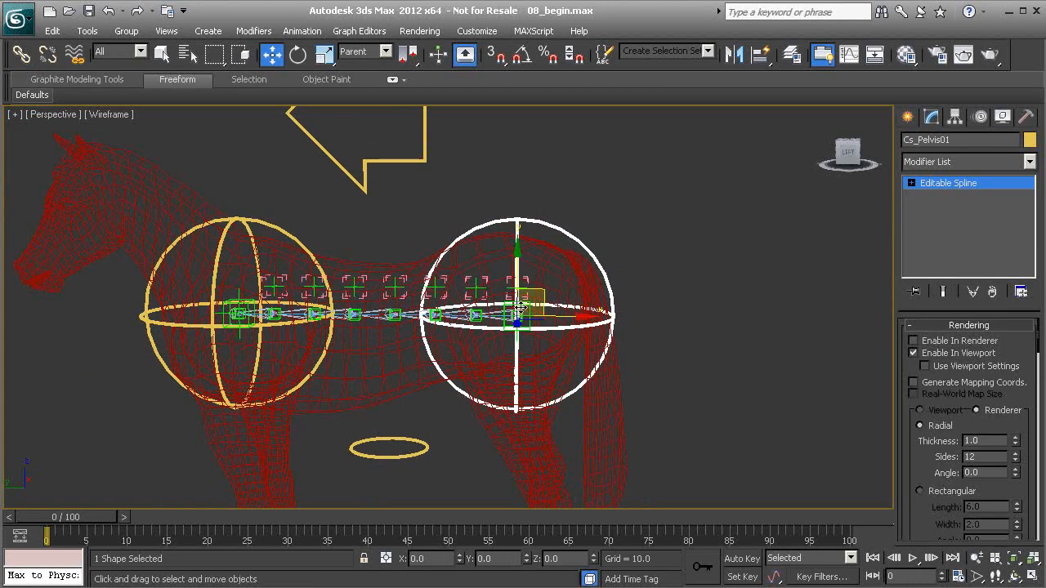
left_click_drag(543, 294, 640, 181)
key("ctrl+z")
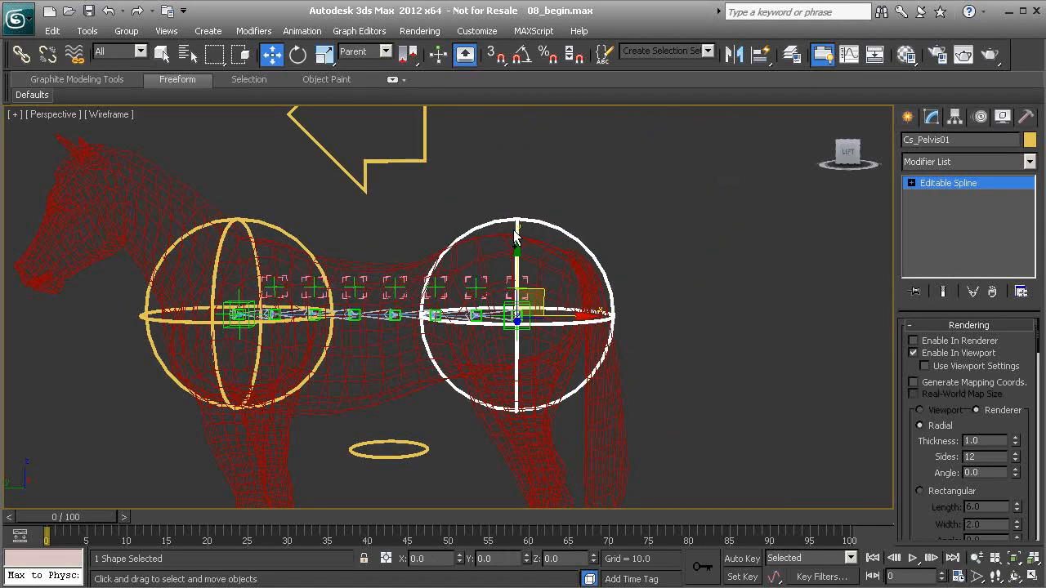
- Test the front of the spine by moving the chest sphere control up and toward the head, and cancel the move
left_click(317, 272)
left_click_drag(259, 293, 194, 162)
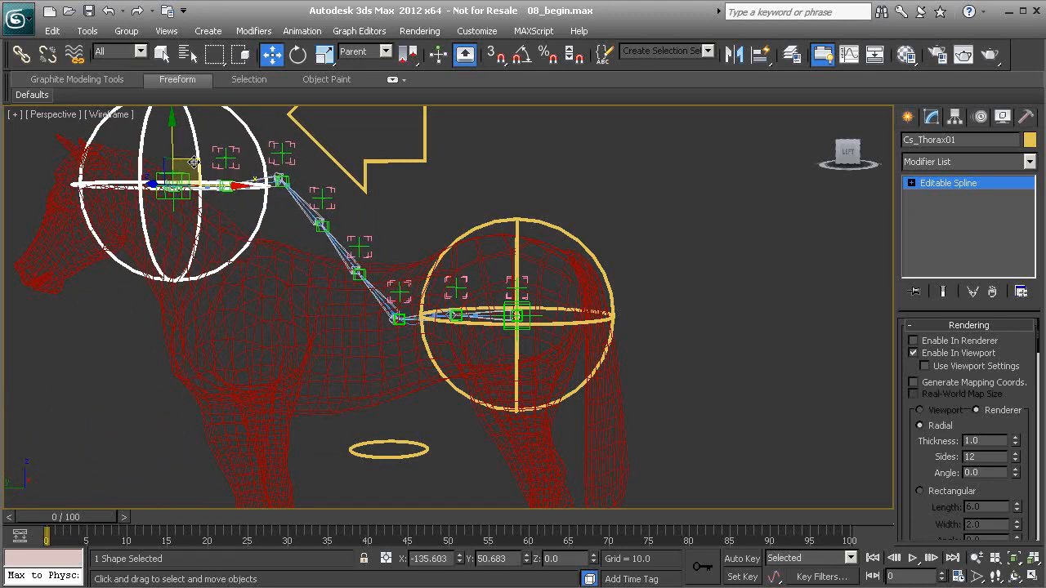
right_click(193, 162)
middle_click_drag(475, 323, 401, 295, "alt")
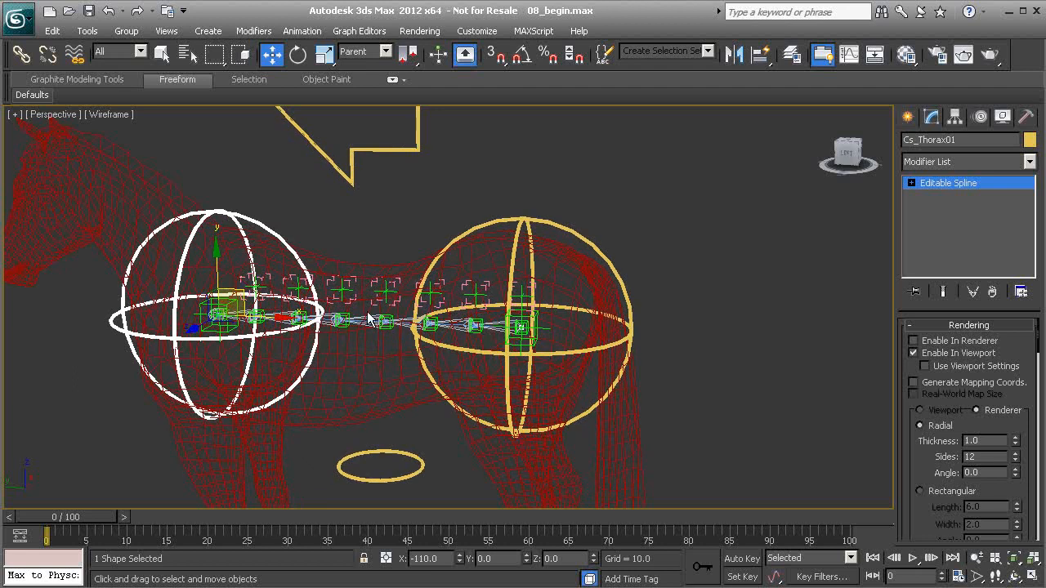
middle_click_drag(401, 350, 401, 323, "alt")
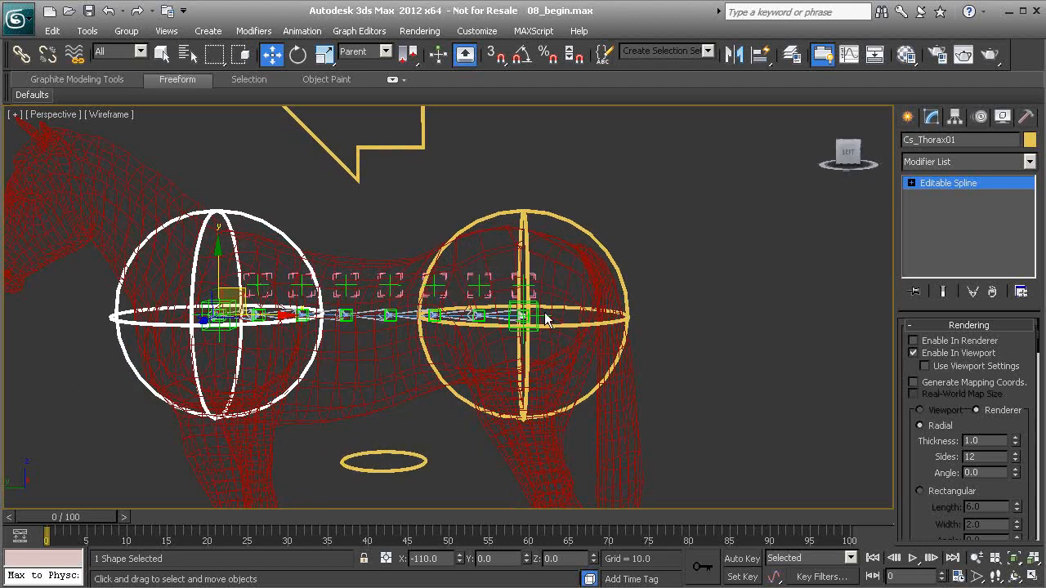
- Repeat the deformation test by moving the hip sphere control upward, and cancel the move
left_click(564, 223)
left_click_drag(545, 291, 589, 181)
right_click(589, 181)
mouse_move(415, 336)
middle_mouse_down("alt")
mouse_move(467, 357)
mouse_move(413, 354)
middle_mouse_up("alt")
middle_click_drag(396, 315, 460, 278, "alt")
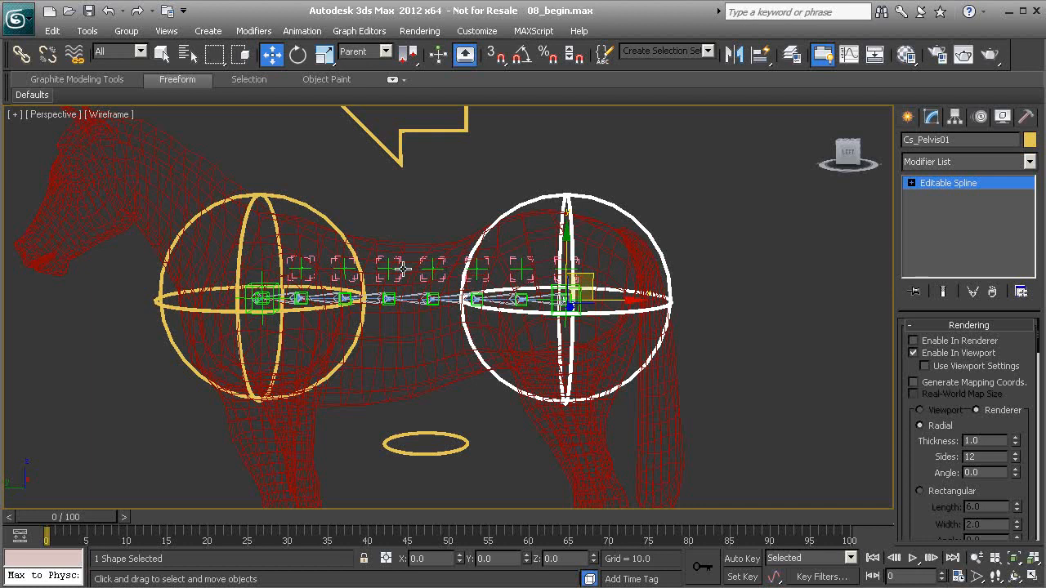
middle_click_drag(389, 309, 403, 328, "alt")
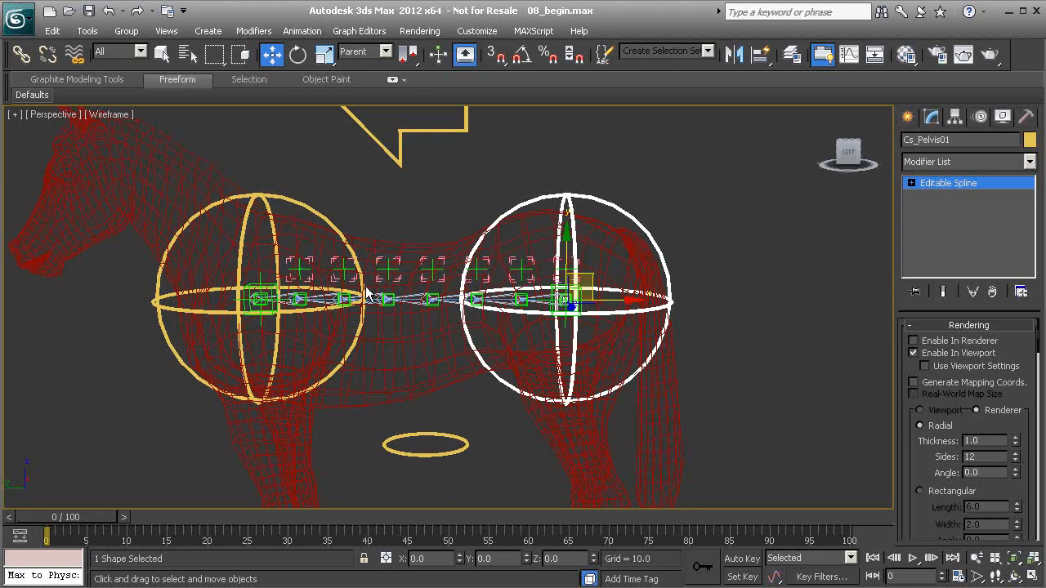
- Enter envelope editing in the Skin modifier of Spl_Vertebrae01 and enable vertex selection
scroll(408, 369, "up", 5)
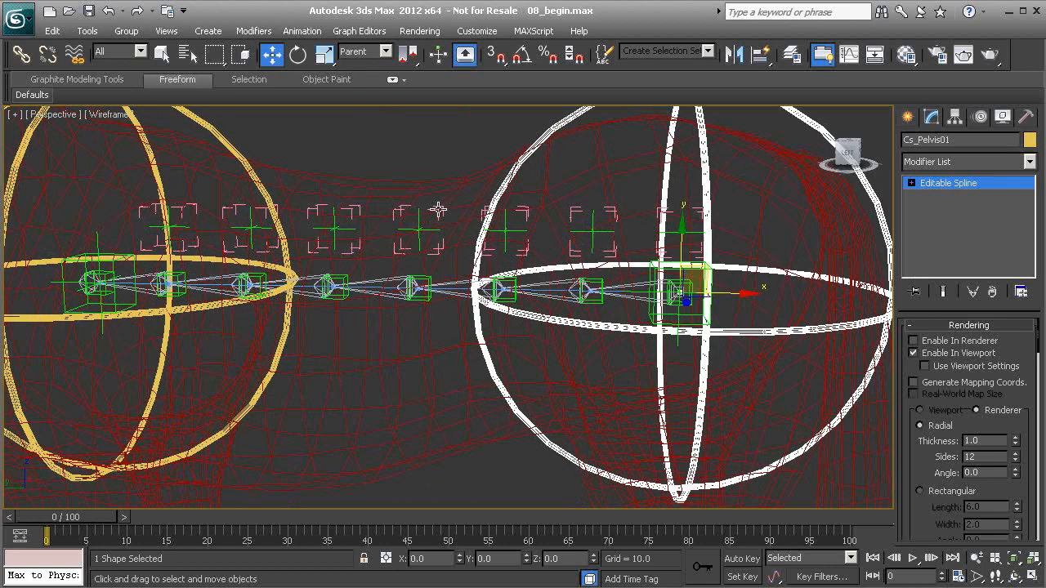
left_click(381, 294)
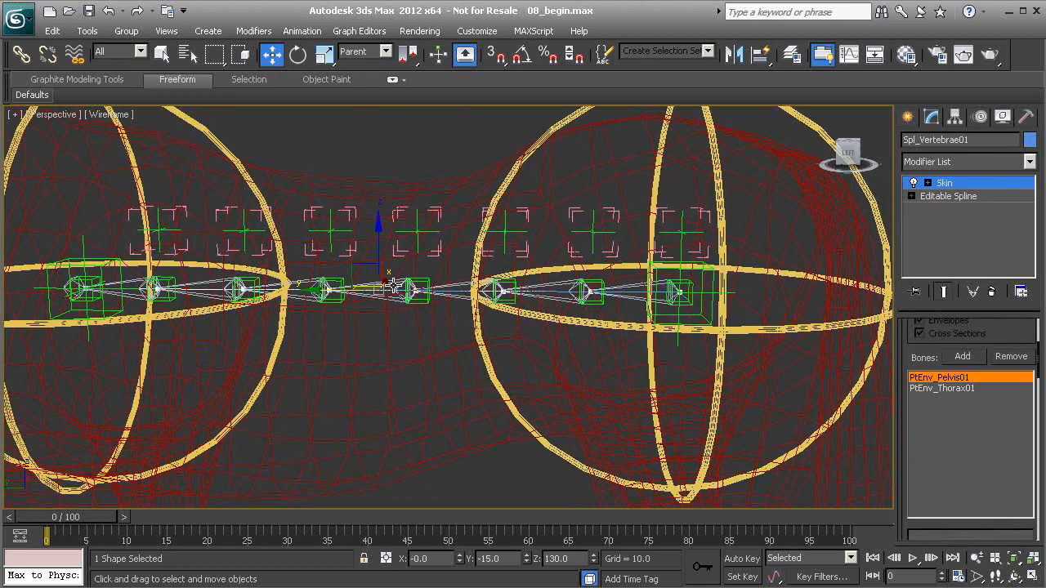
scroll(445, 278, "down", 3)
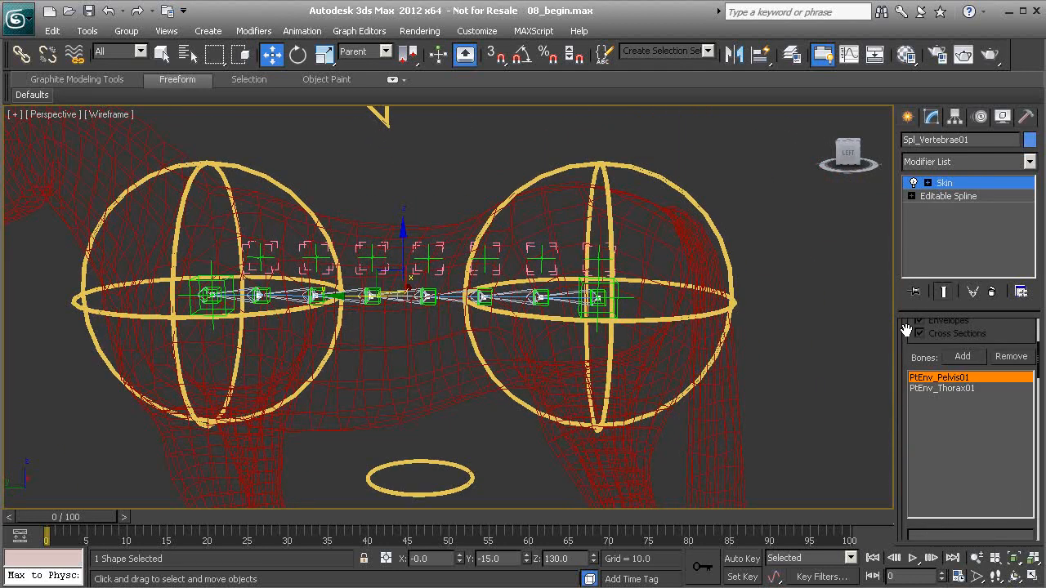
left_click_drag(909, 321, 911, 477)
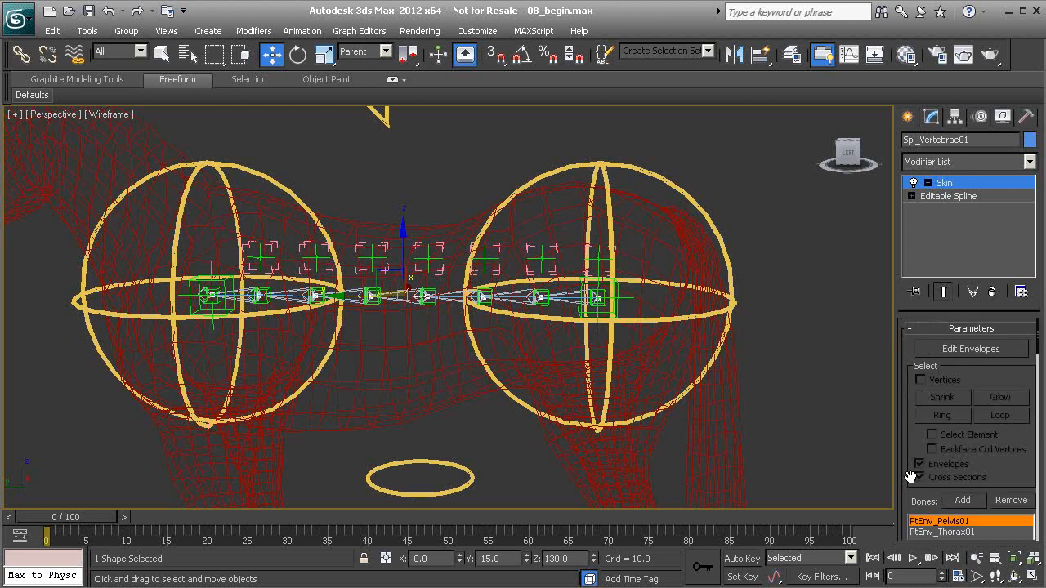
left_click(971, 349)
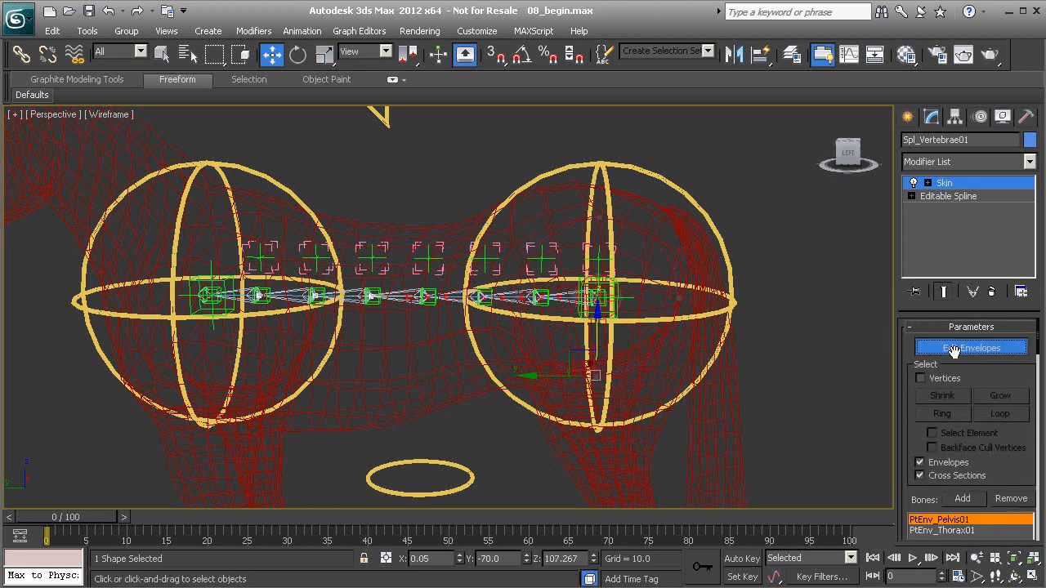
left_click(921, 378)
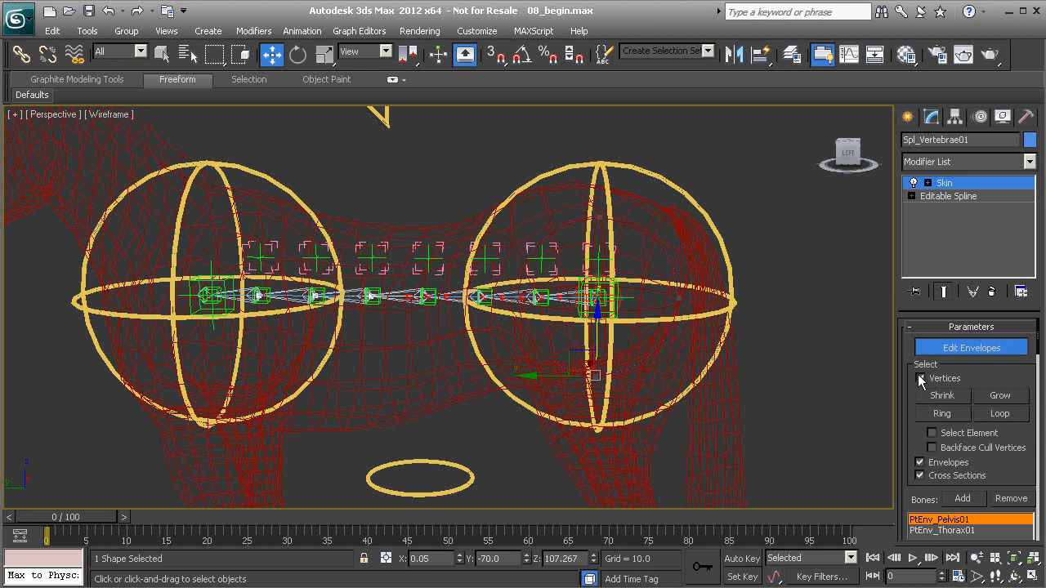
- Select the spline vertices at the vertebra joints one after another, from the pelvis end to the thorax end
scroll(507, 313, "up", 6)
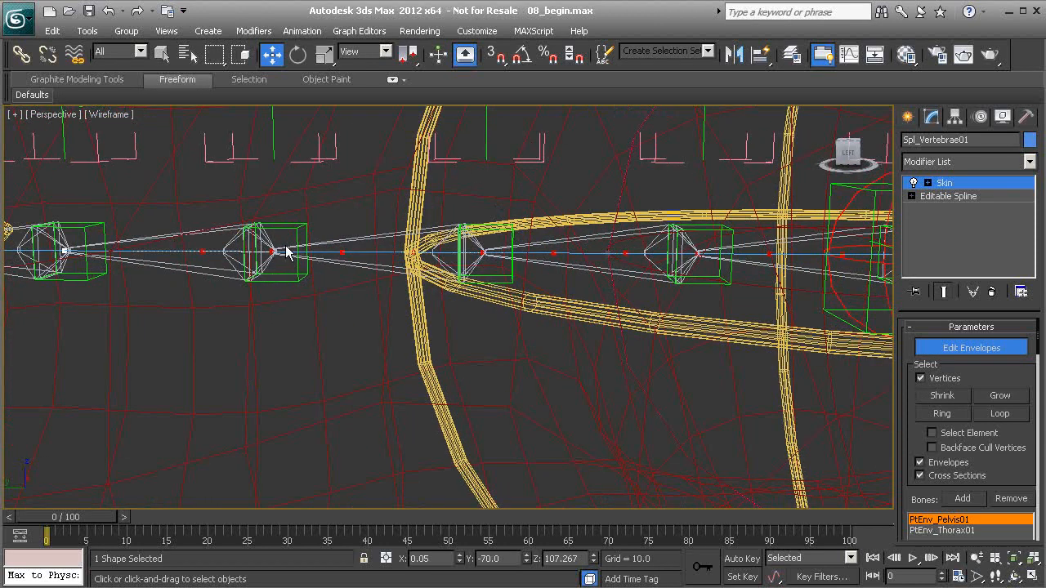
scroll(343, 269, "down", 6)
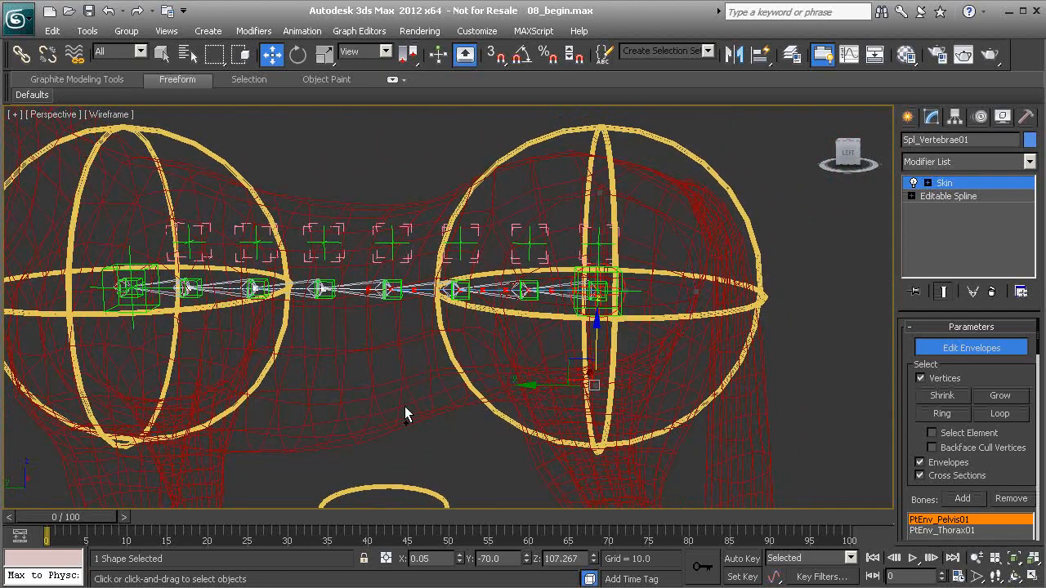
middle_click_drag(441, 323, 327, 299, "alt")
middle_click_drag(415, 302, 382, 331, "alt")
scroll(383, 331, "up", 6)
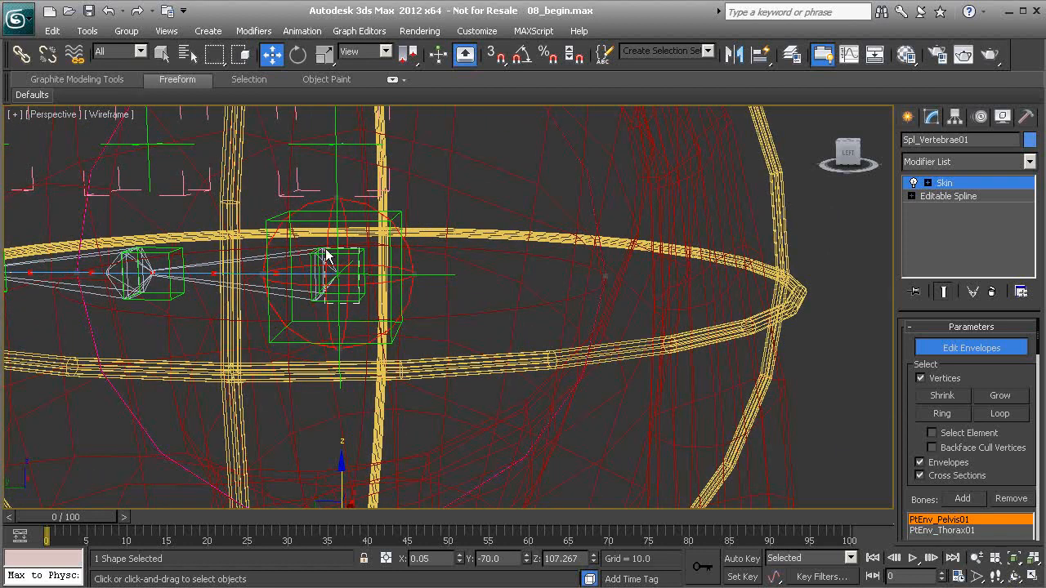
middle_click_drag(335, 269, 356, 291)
scroll(356, 290, "up", 2)
scroll(291, 270, "up", 1)
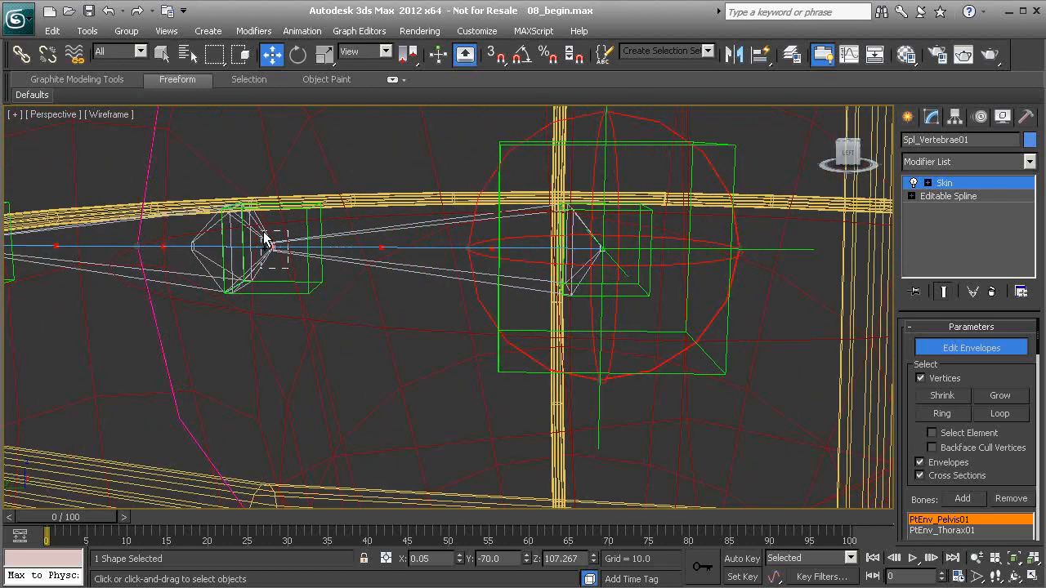
middle_click_drag(278, 264, 311, 264)
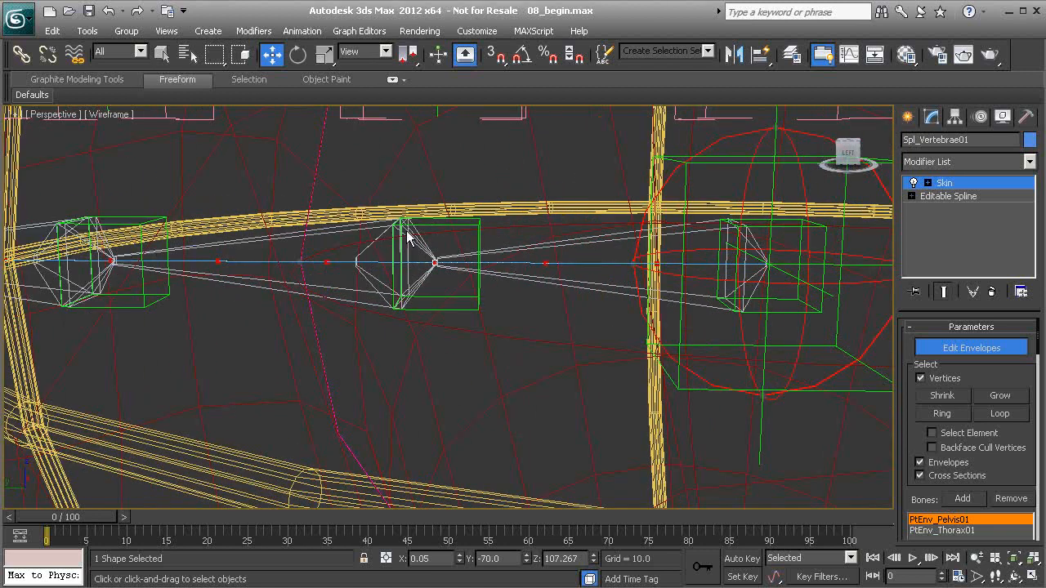
middle_click_drag(275, 296, 313, 296, "alt")
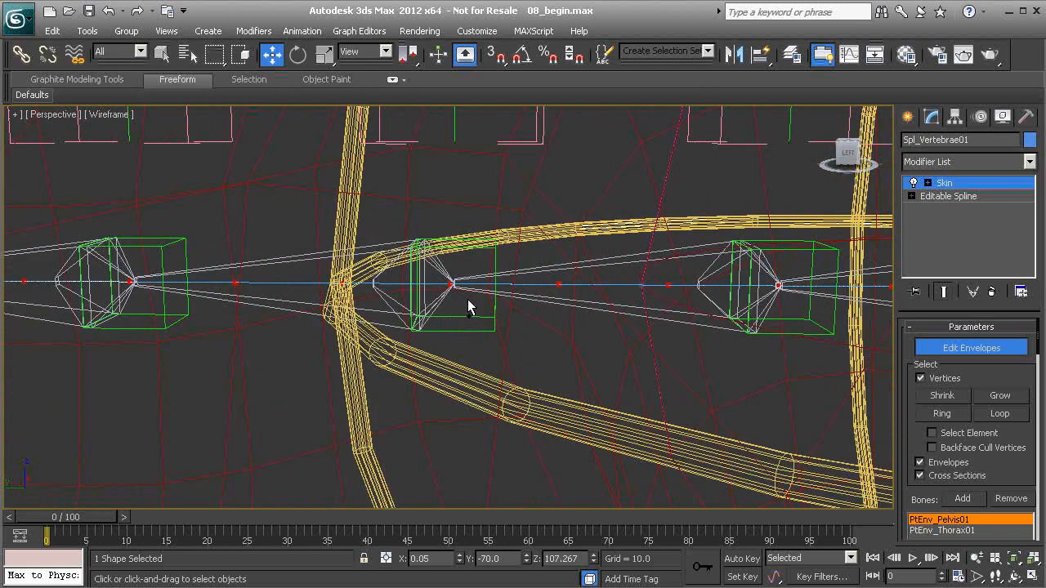
middle_click_drag(444, 270, 363, 315, "alt")
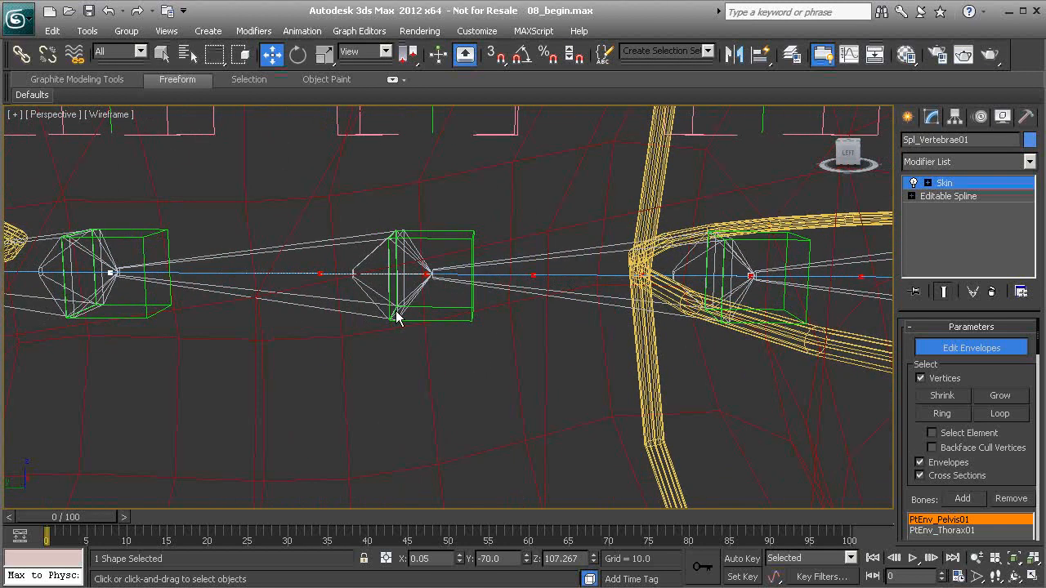
middle_click_drag(415, 262, 402, 296, "alt")
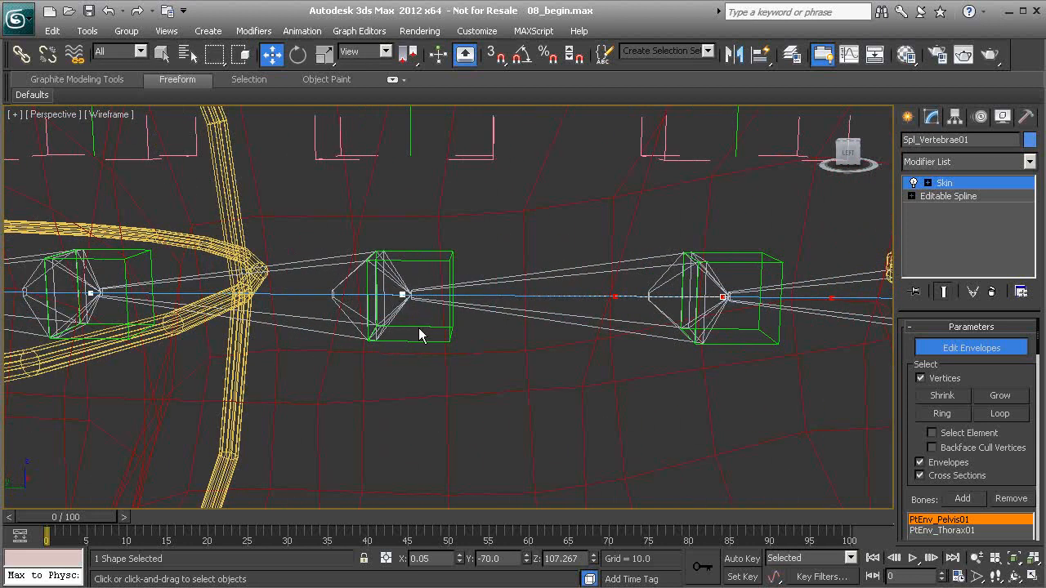
middle_click_drag(376, 282, 393, 303, "alt")
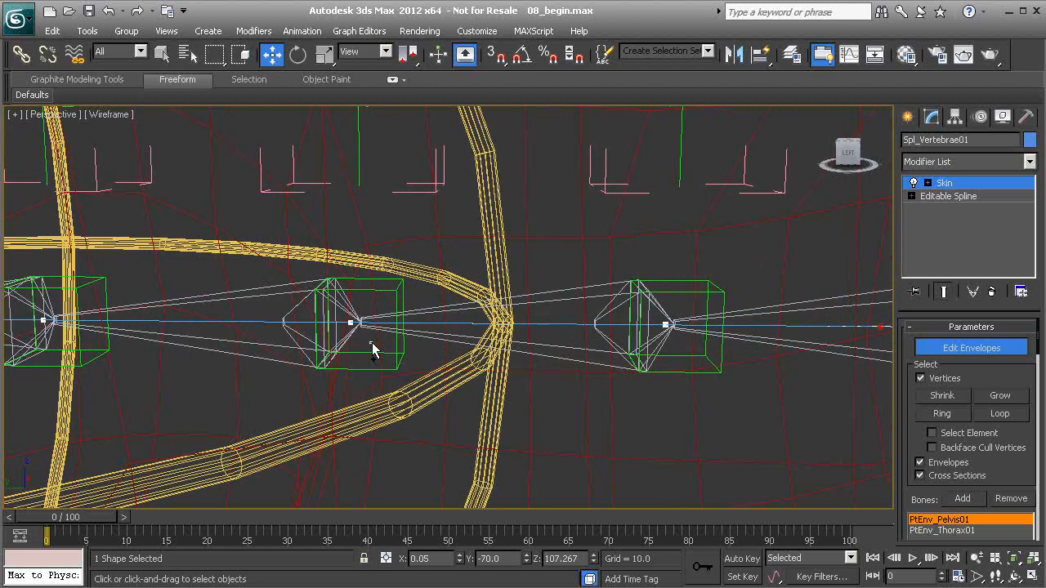
middle_click_drag(215, 332, 281, 334, "alt")
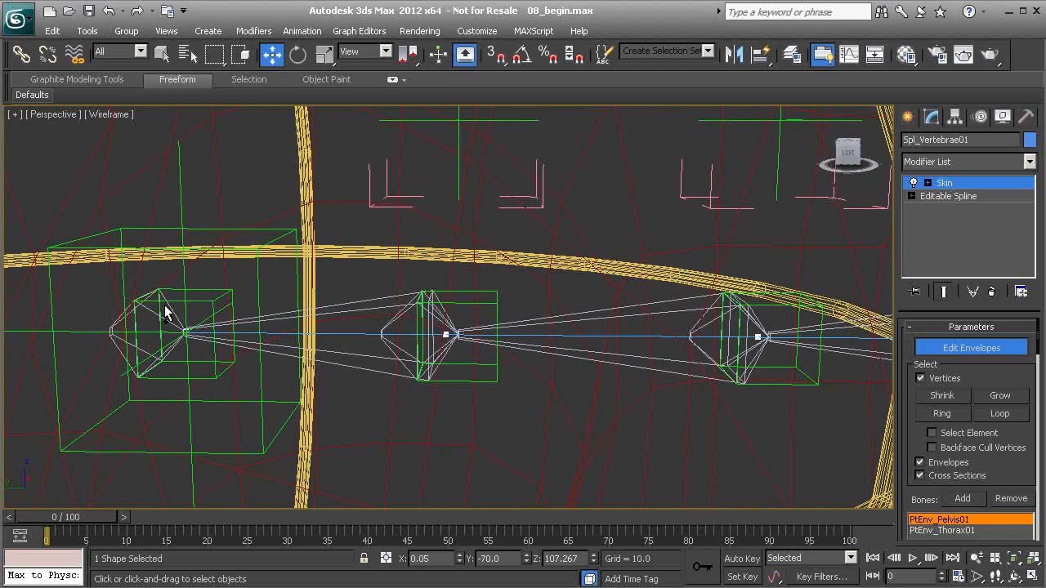
scroll(449, 307, "down", 7)
middle_click_drag(545, 381, 412, 360)
scroll(356, 261, "down", 2)
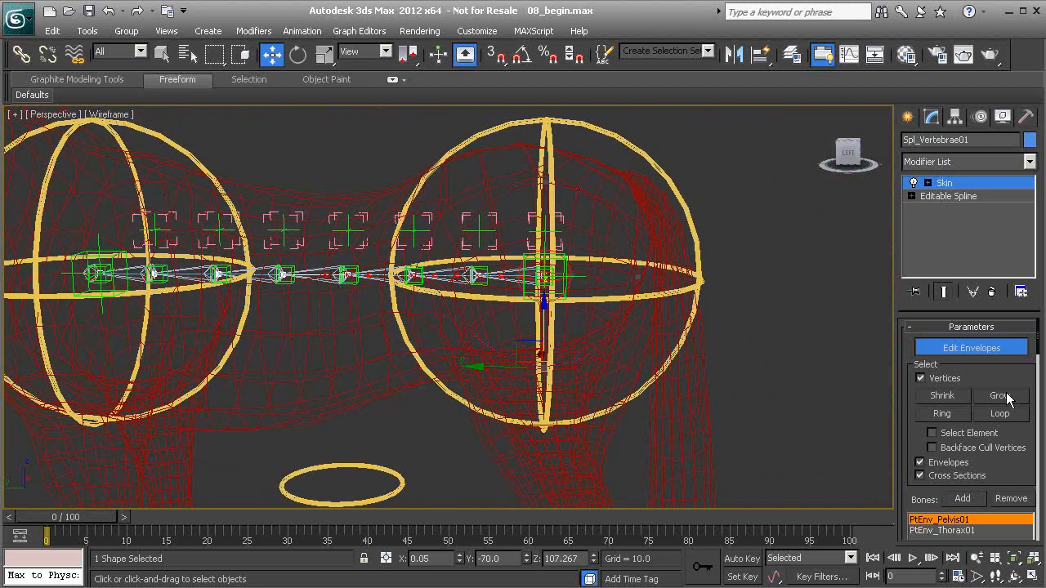
- Open the Skin modifier's Weight Table for Spl_Vertebrae01 and bring the table fully into view
right_click(353, 346)
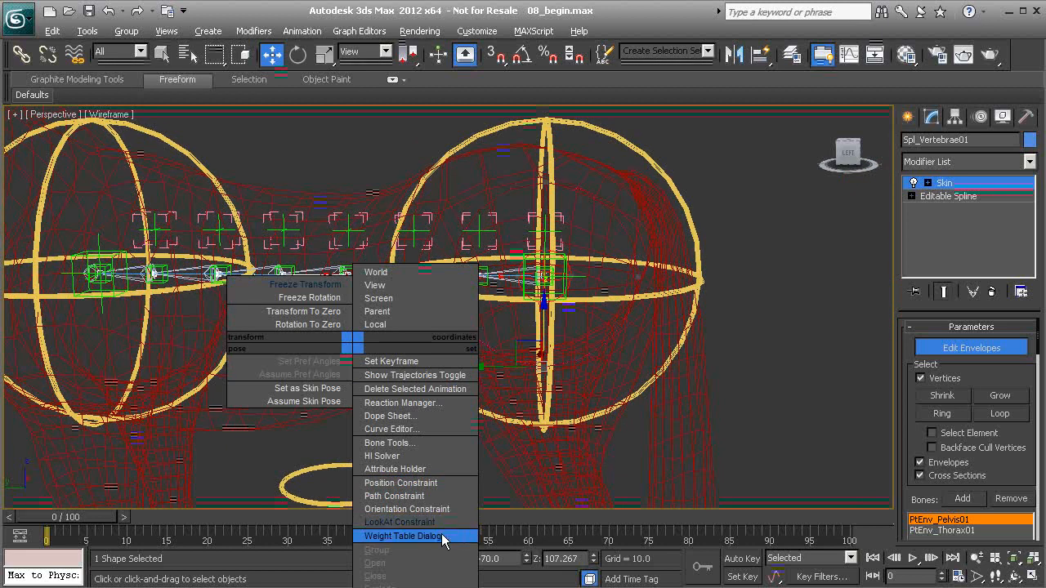
left_click(911, 421)
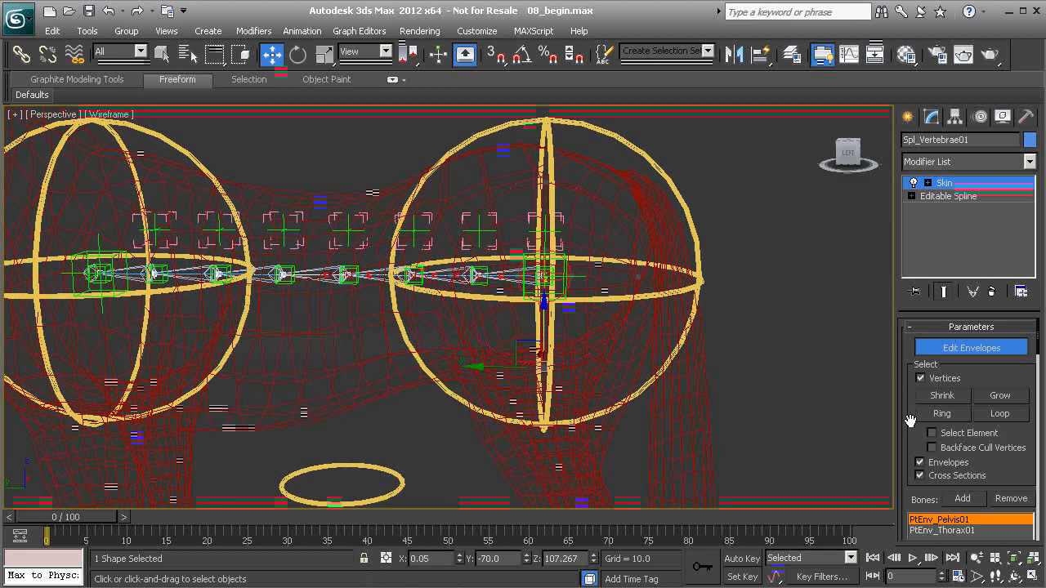
left_click_drag(909, 438, 901, 170)
left_click_drag(910, 485, 911, 219)
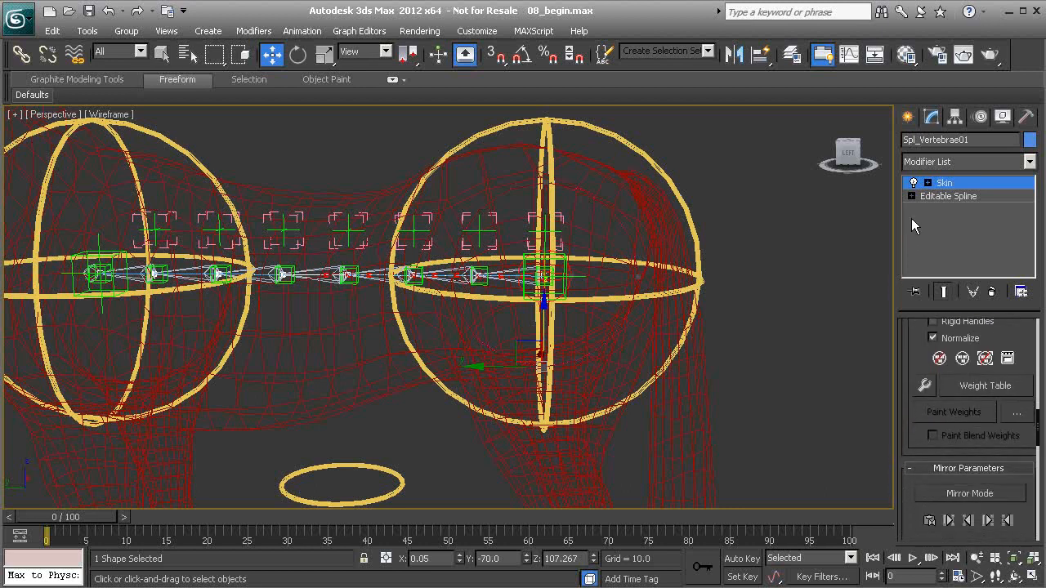
left_click(989, 386)
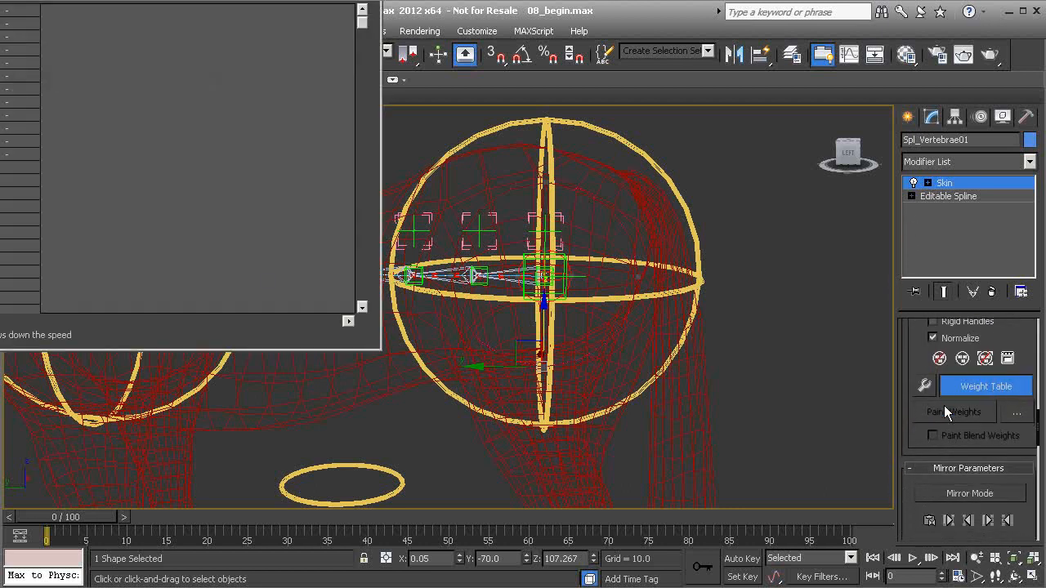
left_click_drag(146, 0, 532, 72)
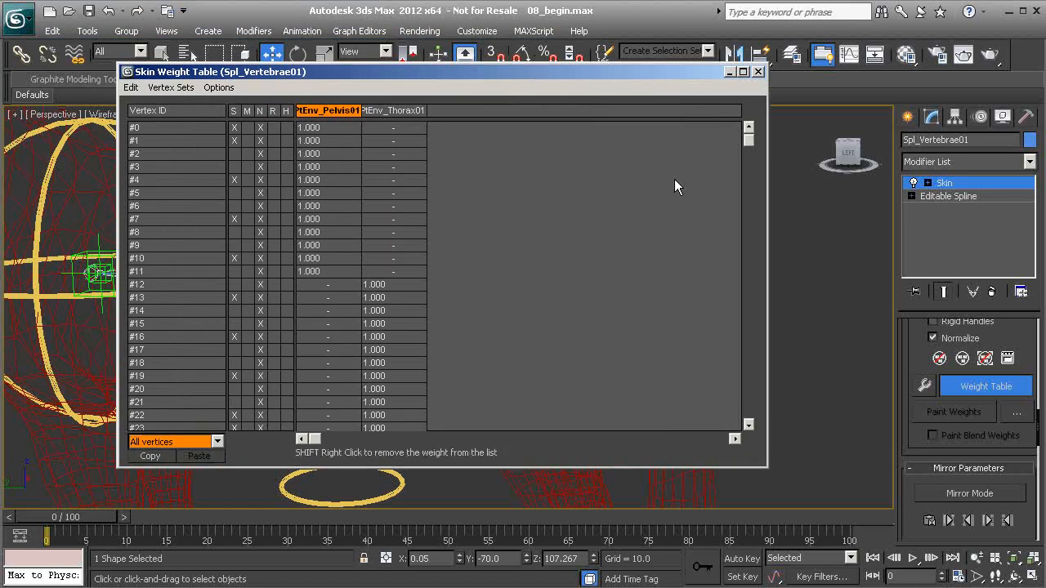
mouse_move(745, 146)
left_mouse_down()
mouse_move(738, 252)
mouse_move(747, 133)
left_mouse_up()
left_click_drag(527, 72, 458, 288)
left_click_drag(667, 289, 593, 99)
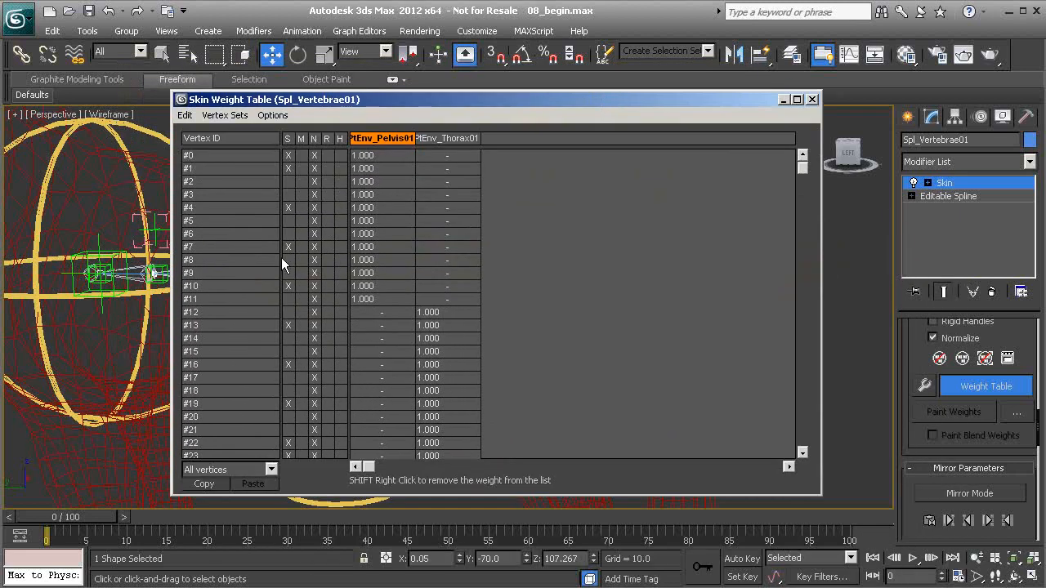
- Limit the weight table to the selected vertices and reposition it to compare its rows with the vertebra joints
left_click(270, 470)
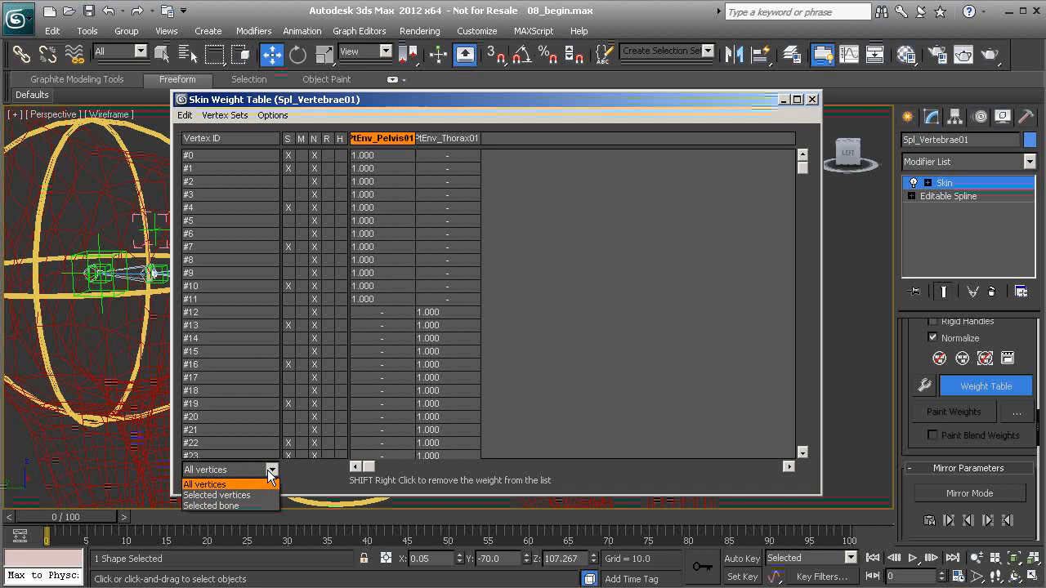
left_click(235, 496)
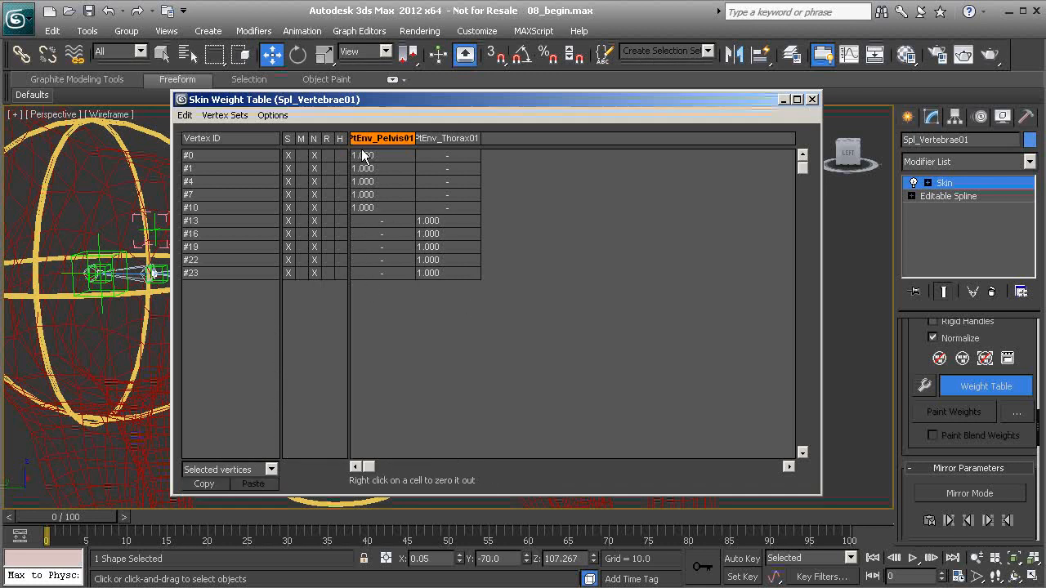
left_click_drag(528, 105, 569, 198)
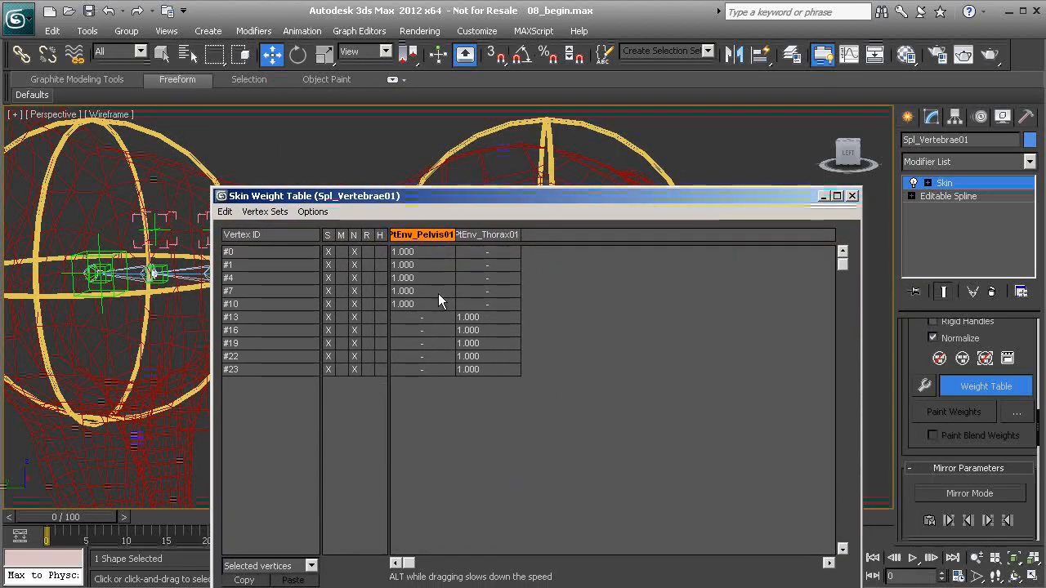
left_click_drag(327, 196, 308, 320)
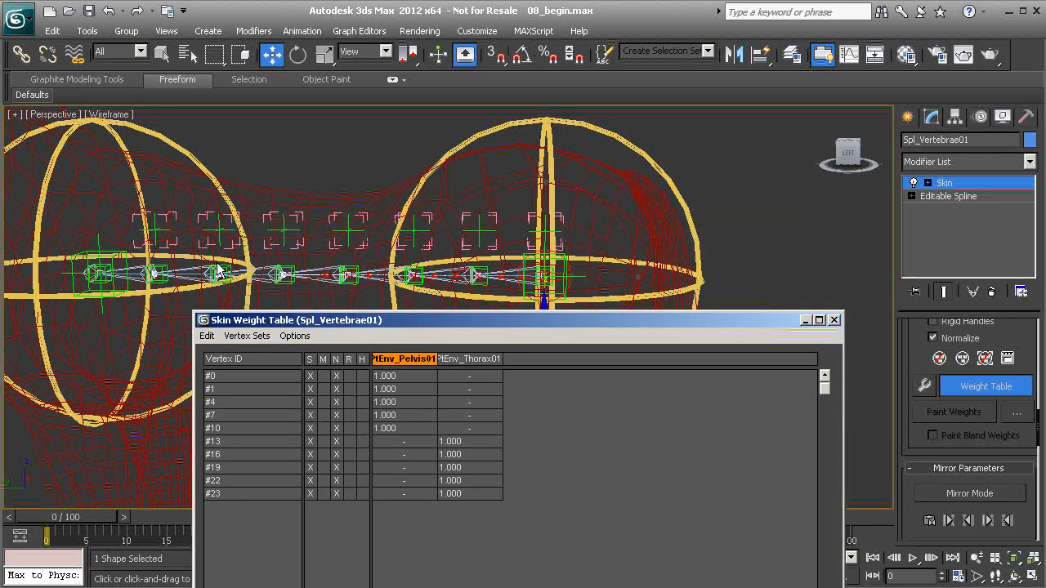
left_click_drag(472, 321, 423, 255)
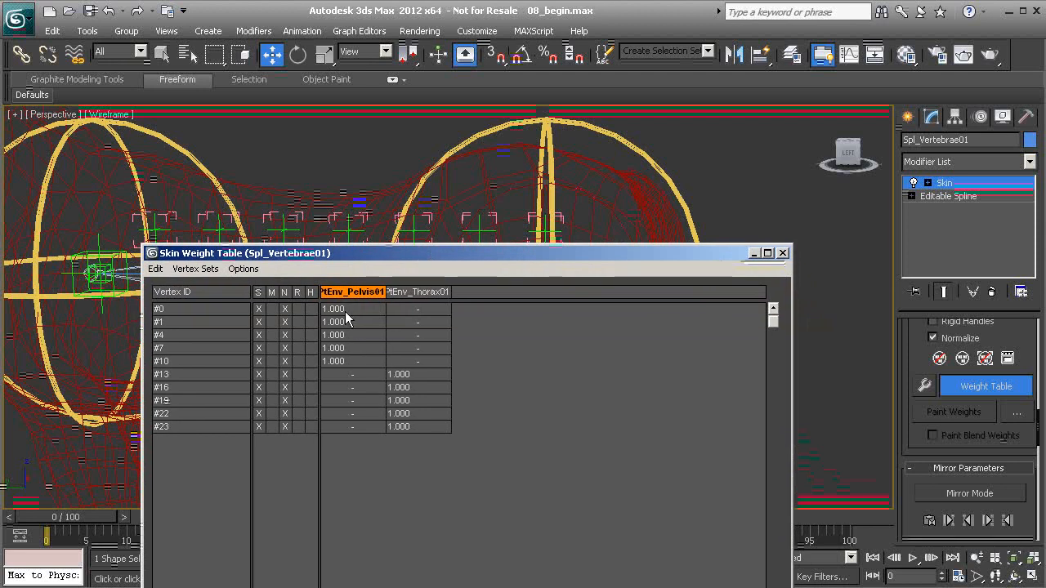
left_click_drag(444, 258, 447, 353)
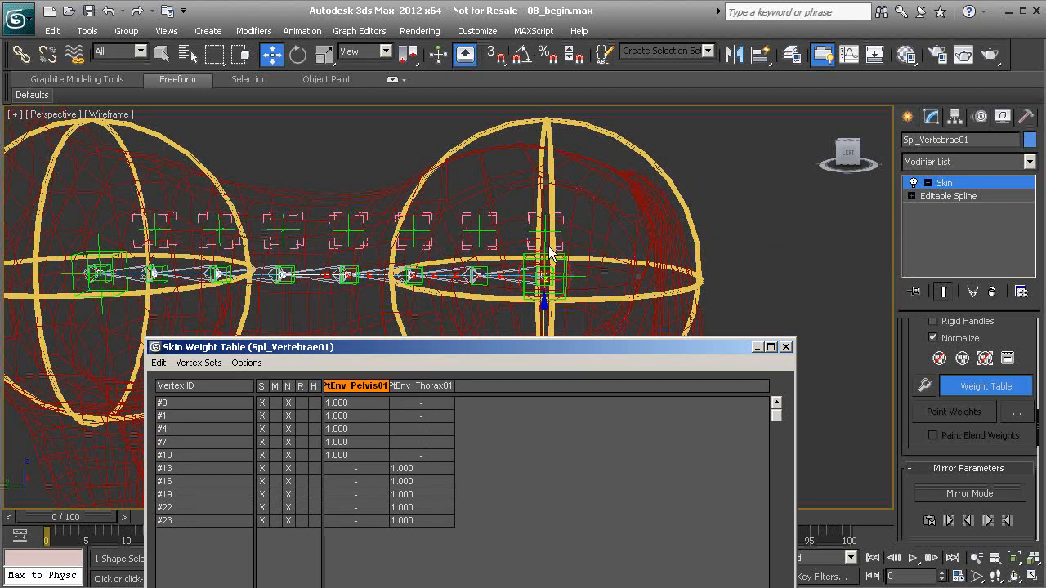
left_click_drag(484, 351, 474, 273)
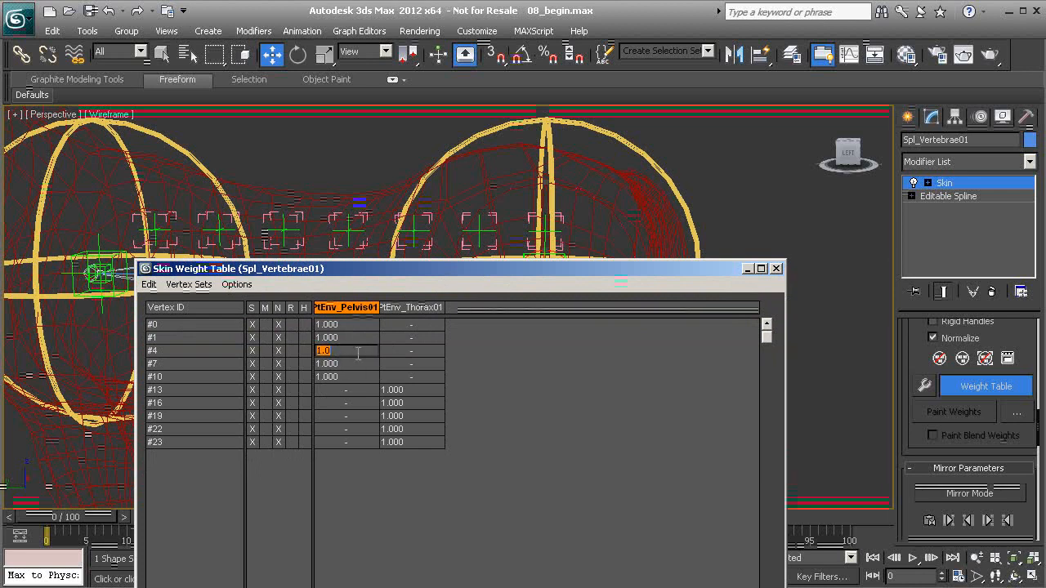
- Weight vertex #4 0.9 to PtEnv_Pelvis01 and 0.1 to PtEnv_Thorax01
type(".")
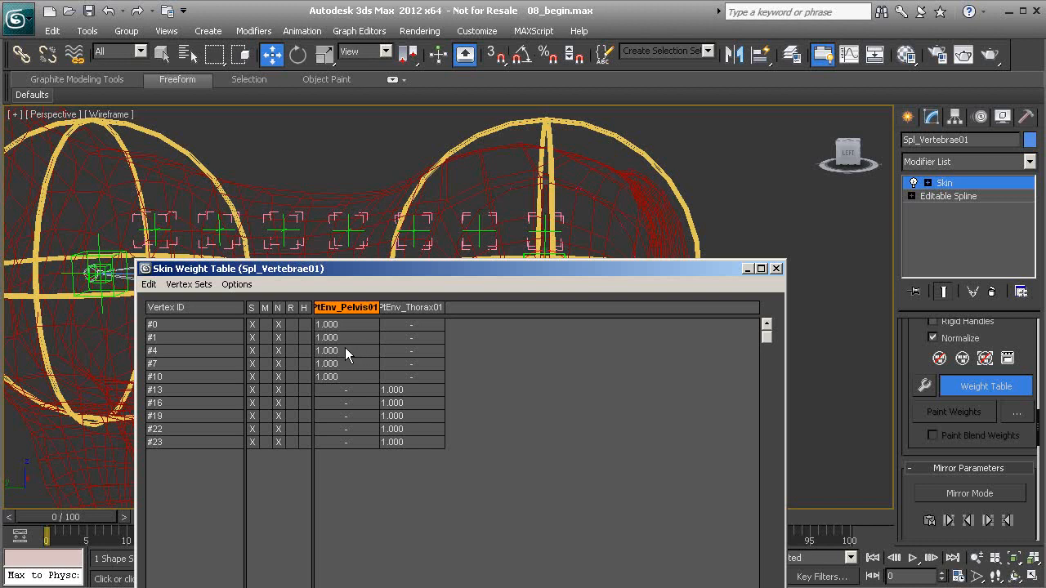
left_click(394, 353)
left_click_drag(468, 267, 468, 234)
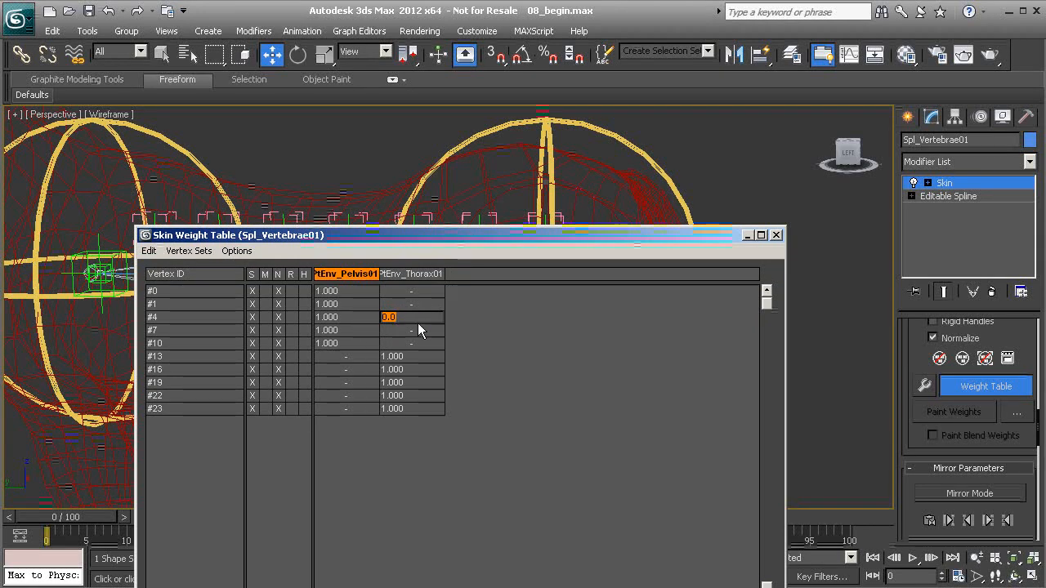
type(".9")
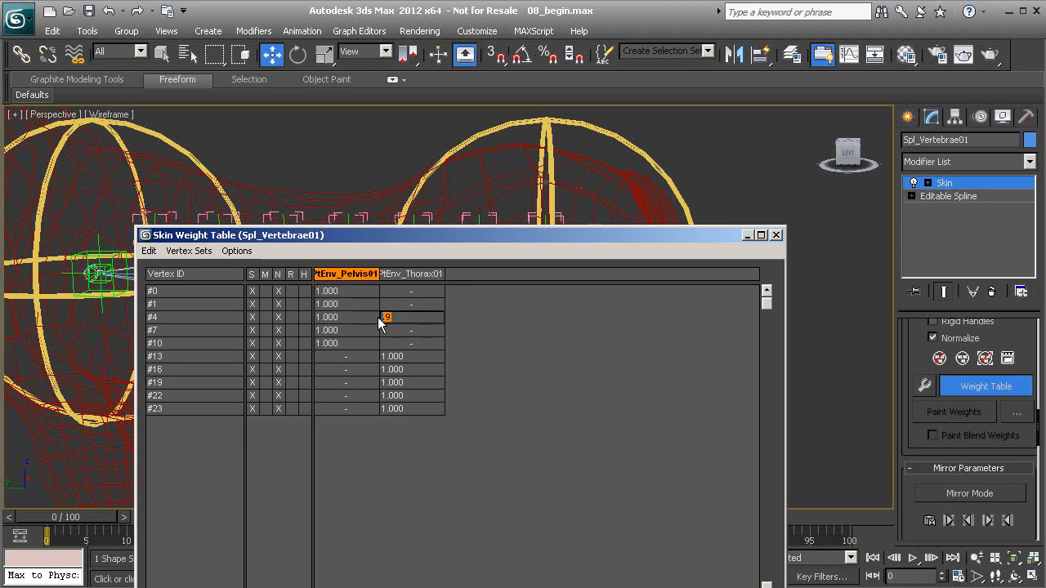
key("Return")
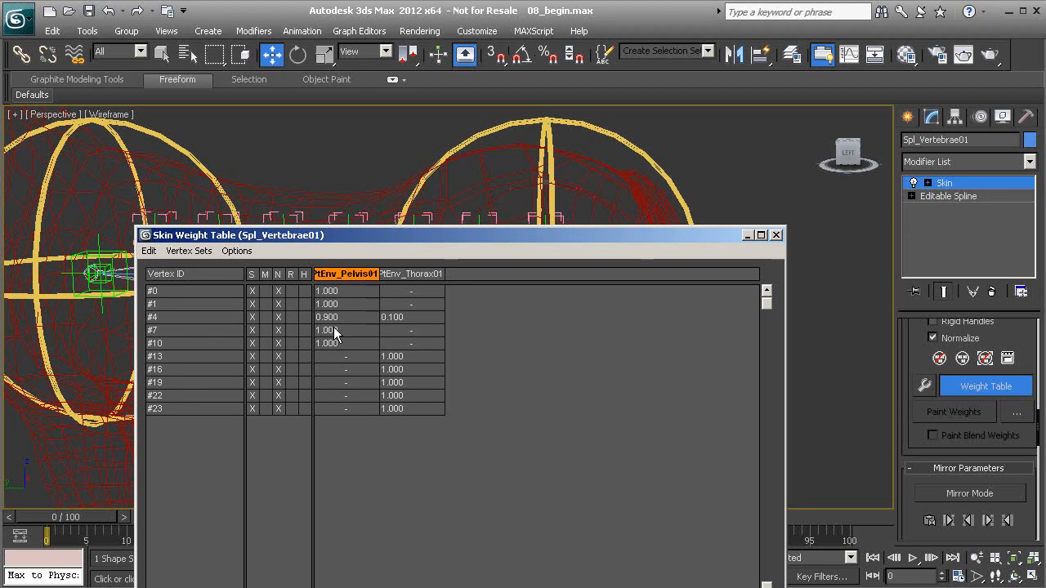
- Set the PtEnv_Thorax01 weight of vertex #7 to 0.25 and of vertex #10 to 0.5
left_click(407, 329)
type(".25")
key("Return")
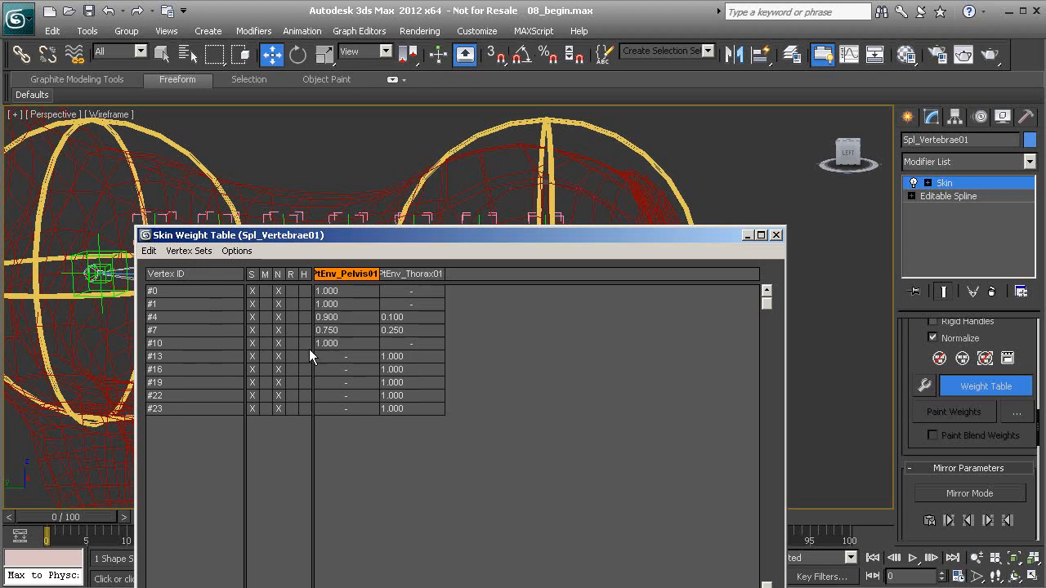
left_click(405, 344)
type(".5")
key("Return")
- Set the PtEnv_Pelvis01 weight of vertex #13 to 0.25 and of vertex #16 to 0.15
left_click(331, 349)
left_click(335, 358)
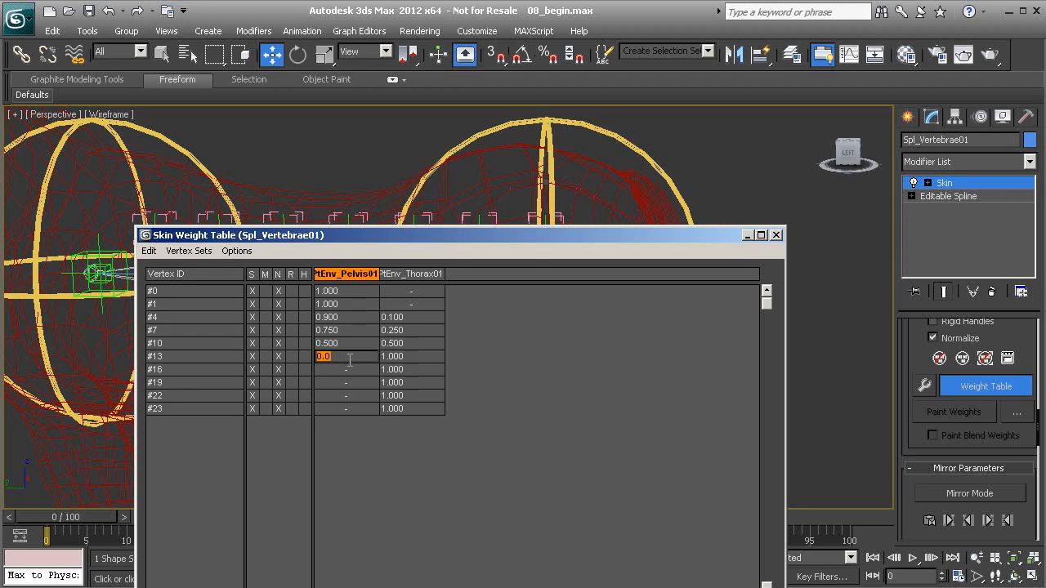
type(".25")
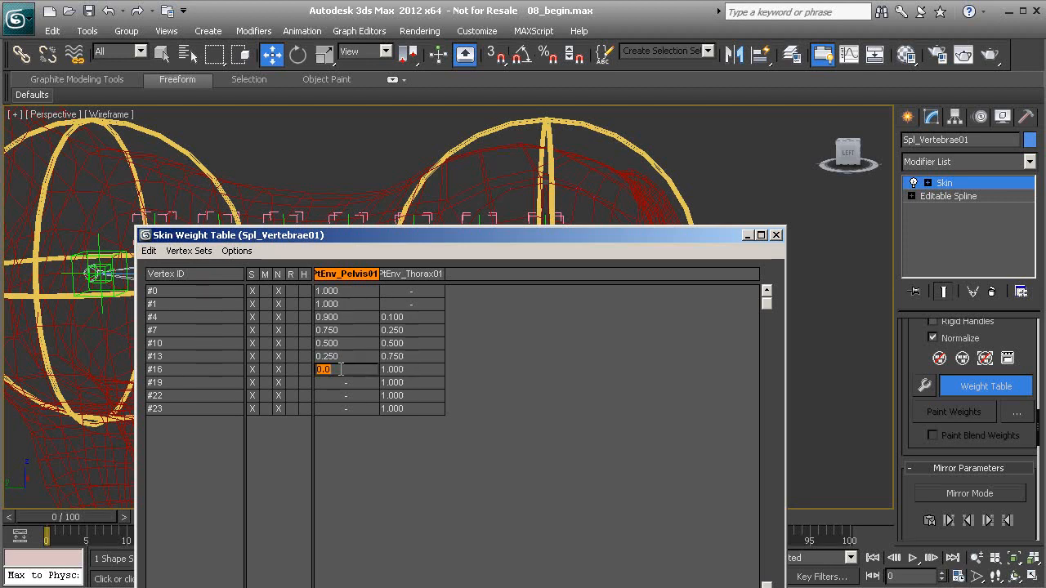
type(".")
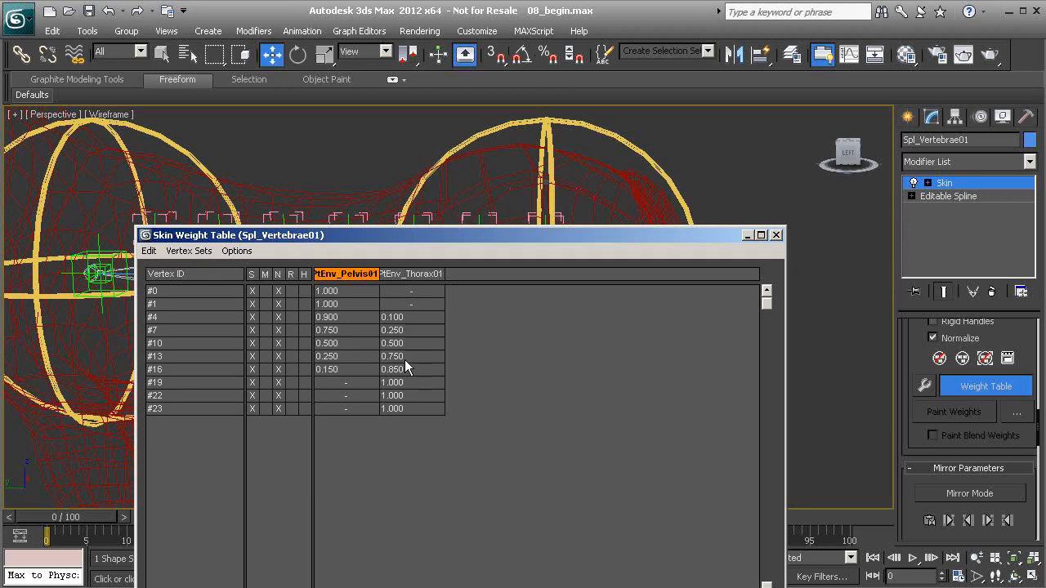
- Give vertex #19 a PtEnv_Pelvis01 weight, and close the weight table and envelope editing
left_click(345, 382)
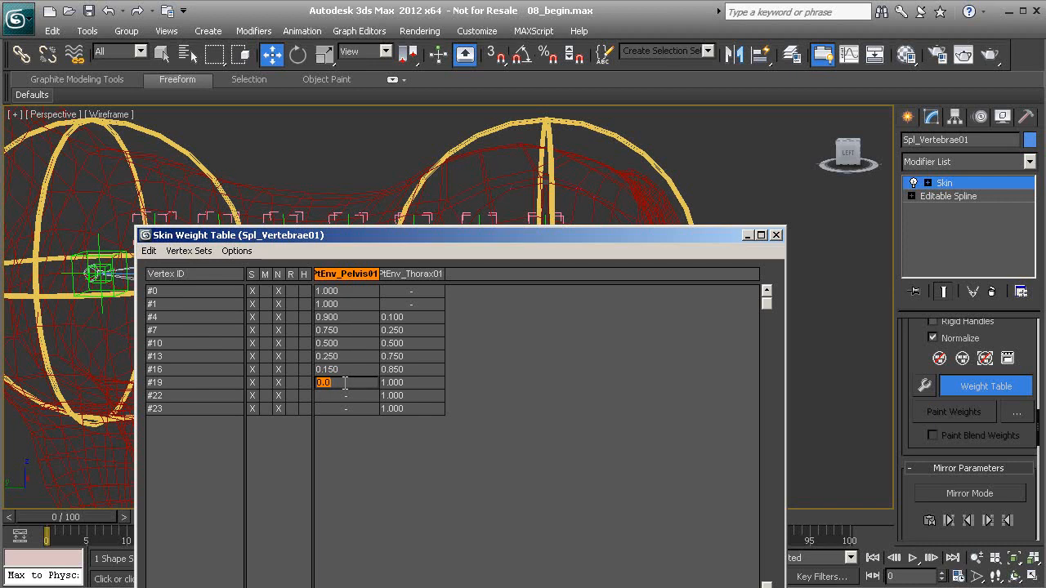
type(".")
left_click(775, 236)
scroll(430, 283, "down", 5)
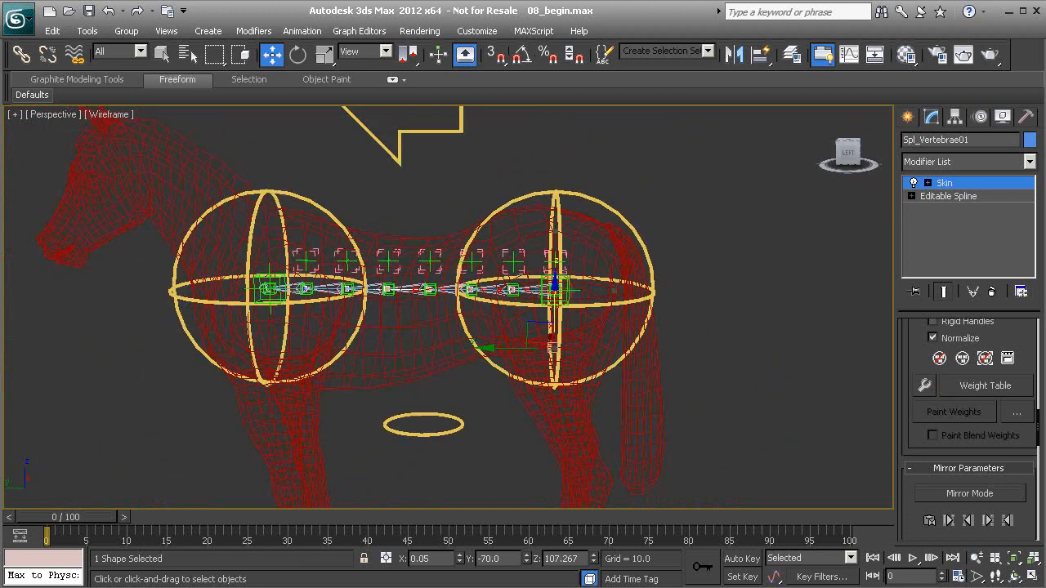
left_click(973, 184)
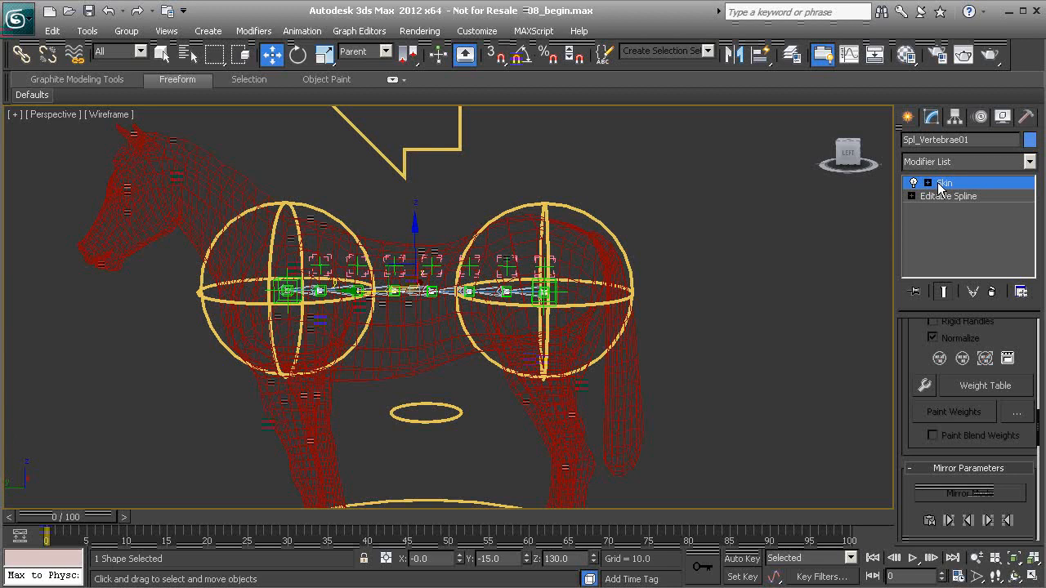
- Test the spine deformation by moving the pelvis and thorax sphere controls vertically, cancelling each move
left_click(580, 211)
middle_click_drag(640, 251, 536, 292, "alt")
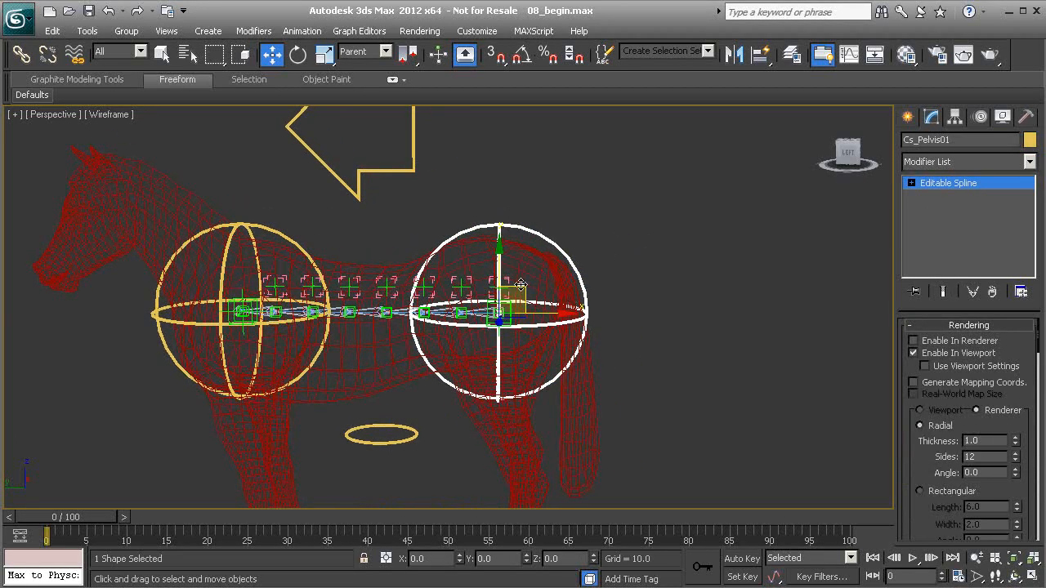
left_click_drag(516, 242, 521, 317)
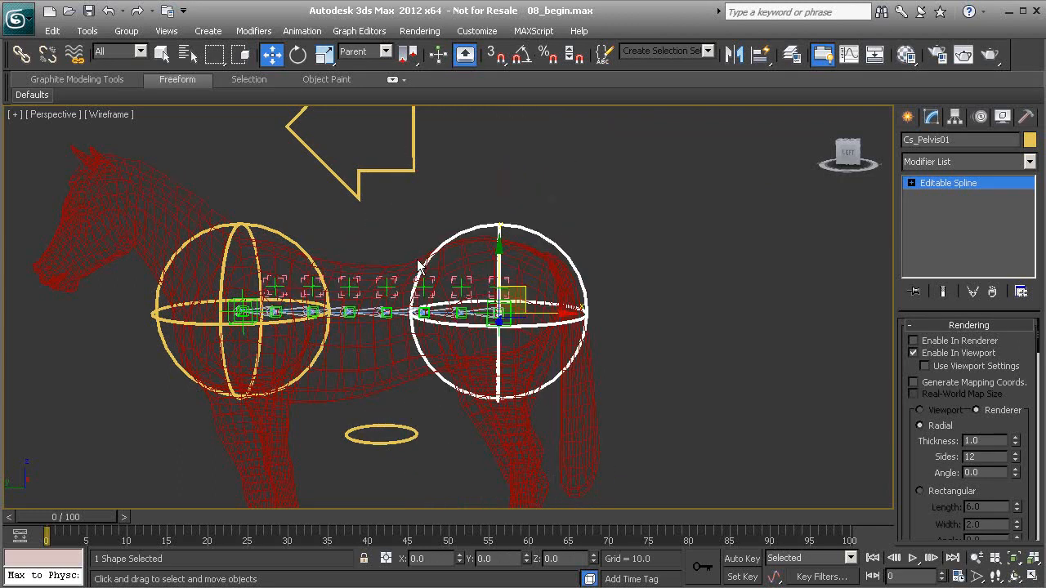
left_click(268, 233)
left_click_drag(268, 233, 270, 409)
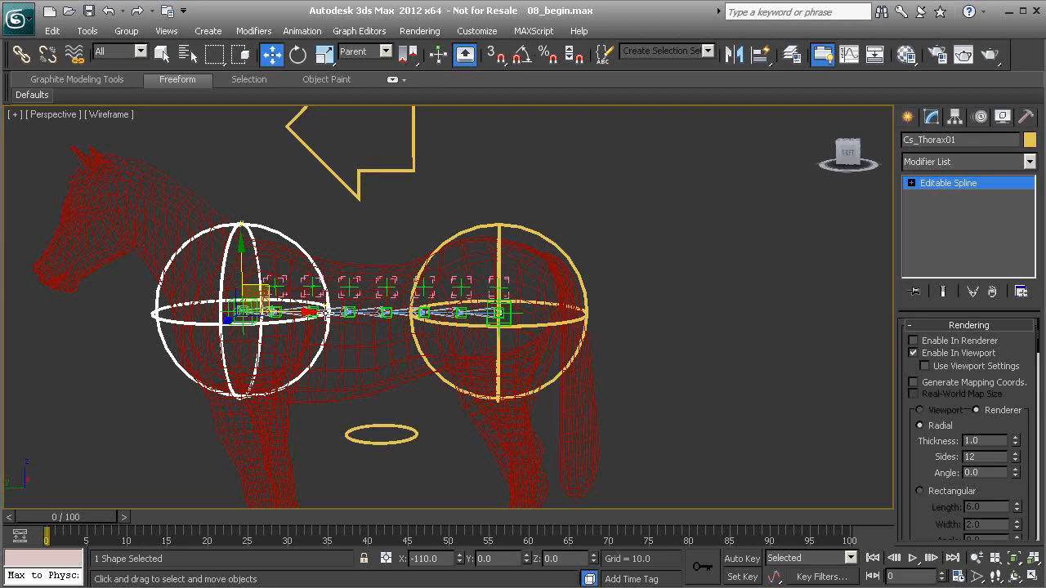
- Test the front of the spine by rotating the thorax sphere control, and undo the rotation
key("e")
left_click_drag(299, 245, 291, 318)
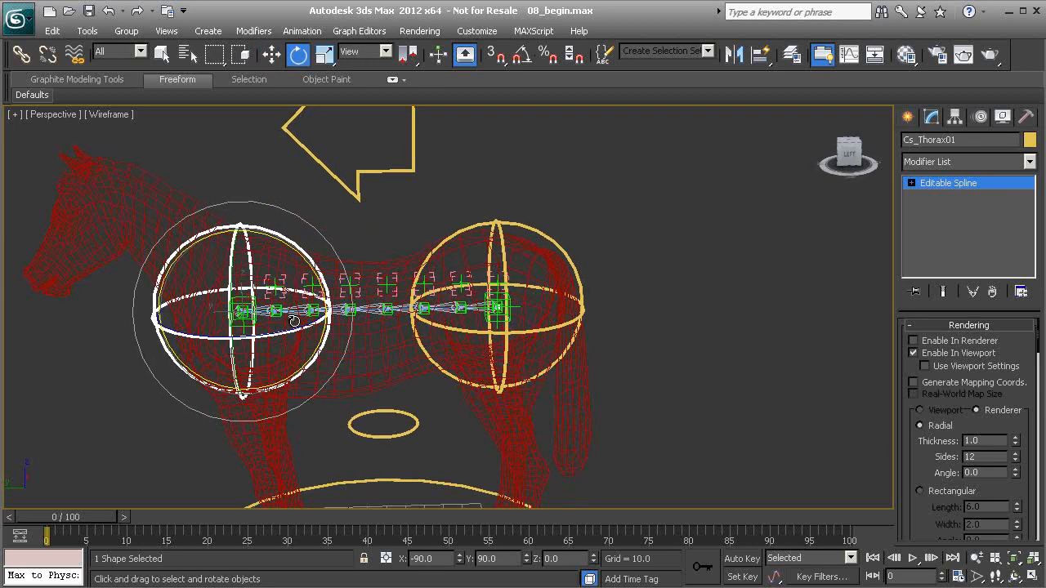
middle_click_drag(292, 318, 305, 342, "alt")
left_click_drag(303, 336, 234, 394)
key("ctrl+z")
- Test the rear of the spine by rotating the pelvis sphere control, undo the rotation, and clear the selection
middle_click_drag(556, 283, 502, 255, "alt")
left_click(536, 247)
middle_click_drag(582, 297, 497, 317)
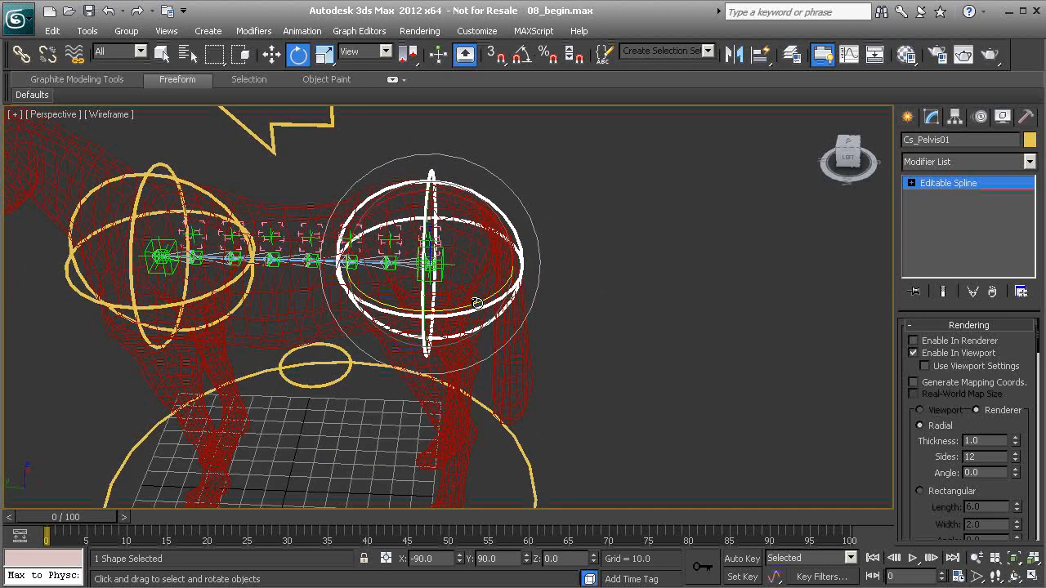
left_click_drag(475, 304, 319, 308)
key("ctrl+z")
middle_click_drag(274, 246, 351, 236, "alt")
middle_click_drag(299, 298, 357, 315, "alt")
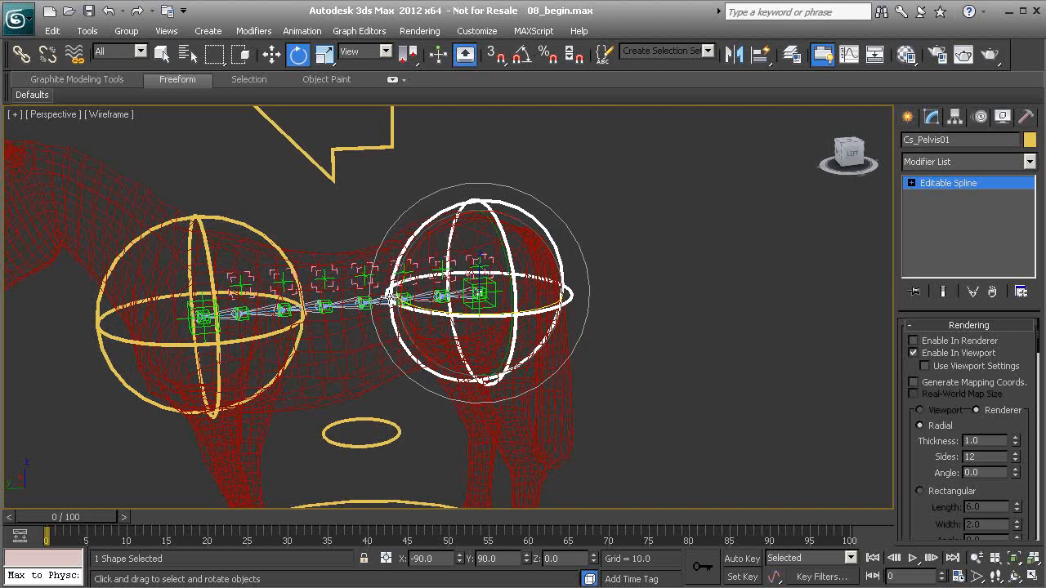
left_click(623, 265)
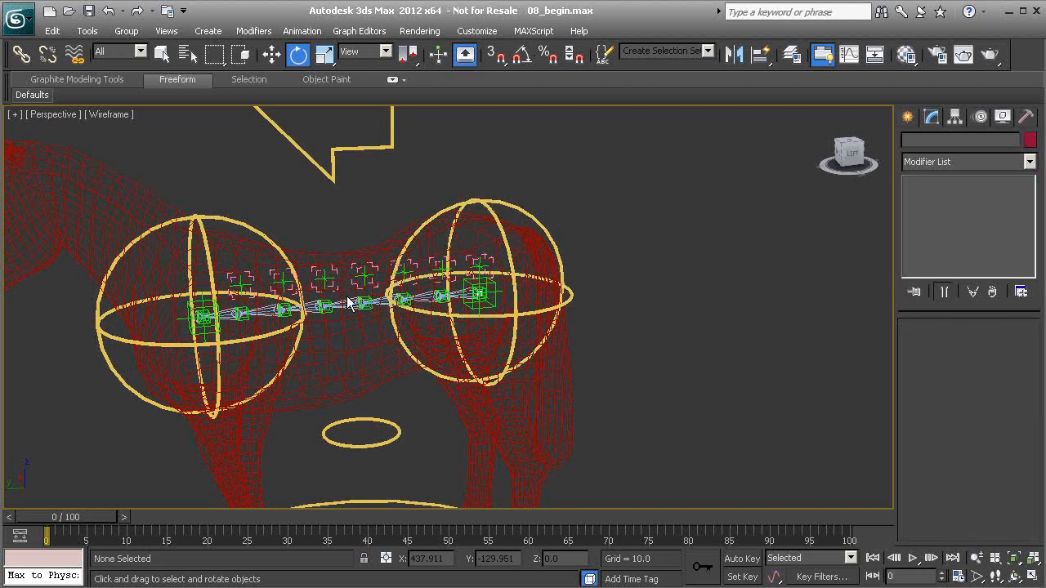
middle_click_drag(429, 298, 415, 271)
middle_click_drag(290, 252, 459, 280)
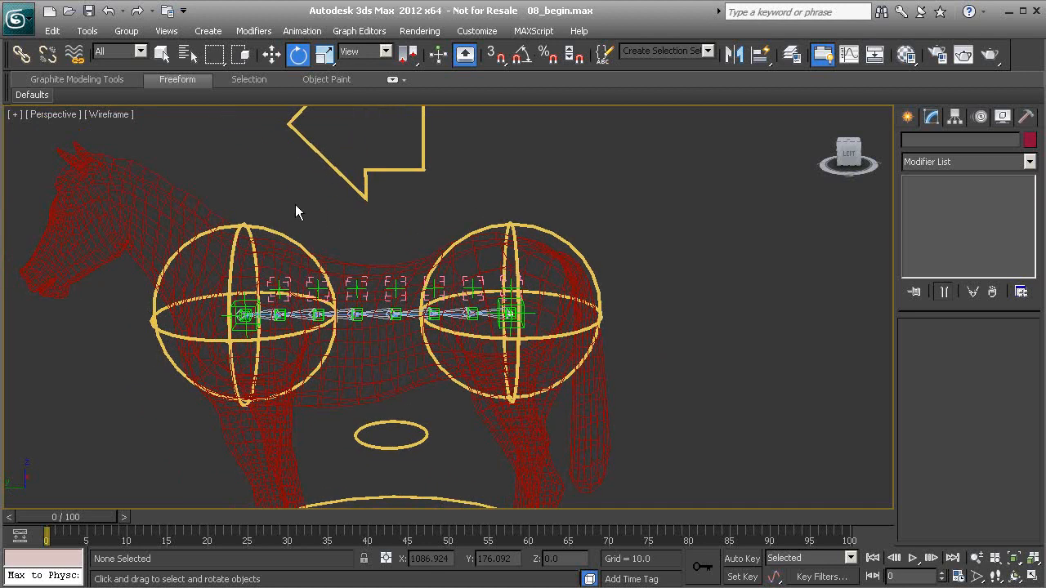
middle_click_drag(375, 311, 381, 306)
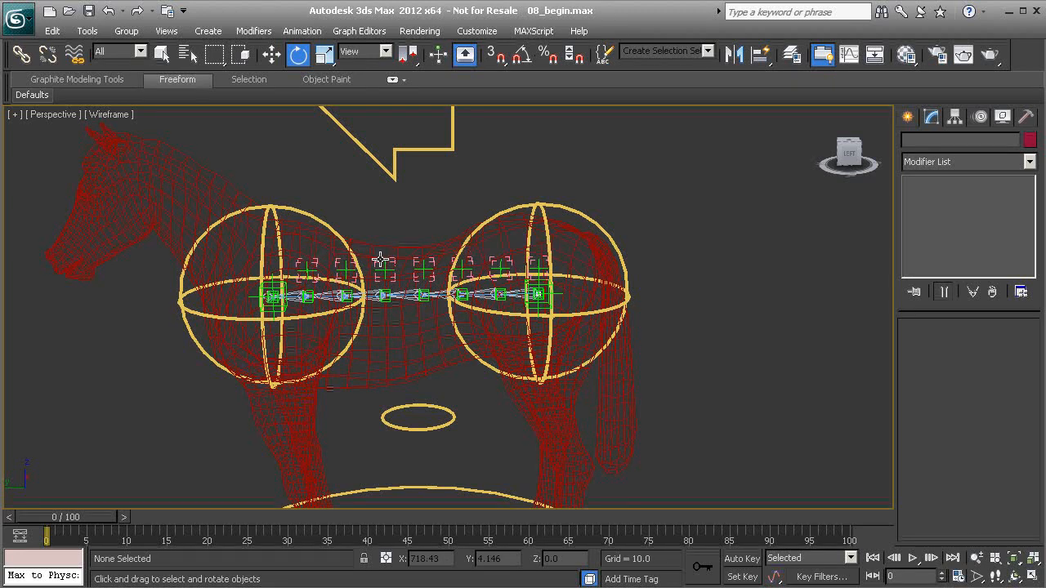
middle_click_drag(409, 200, 397, 194)
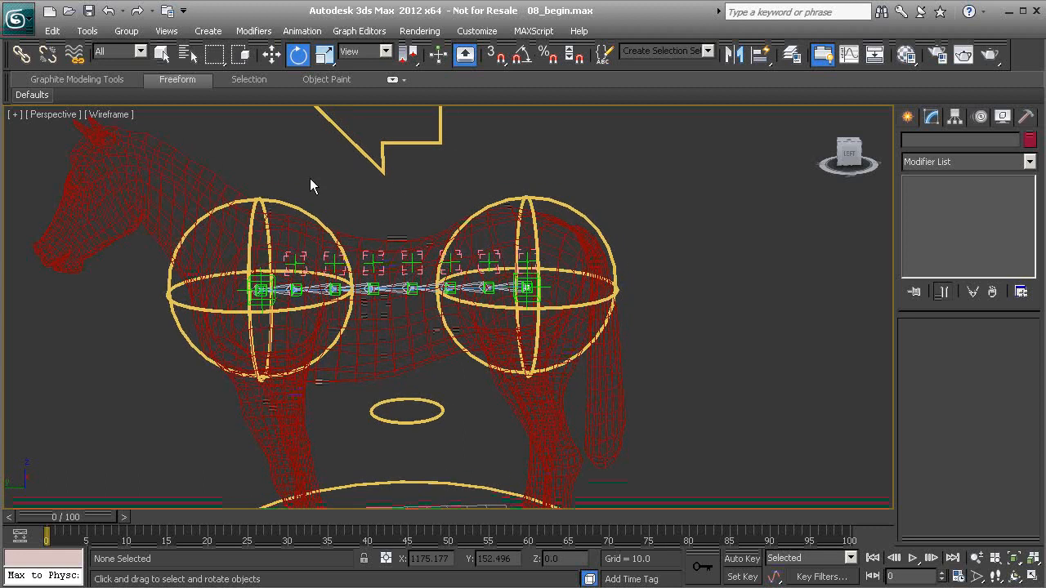
middle_click_drag(445, 312, 395, 302)
scroll(455, 327, "up", 2)
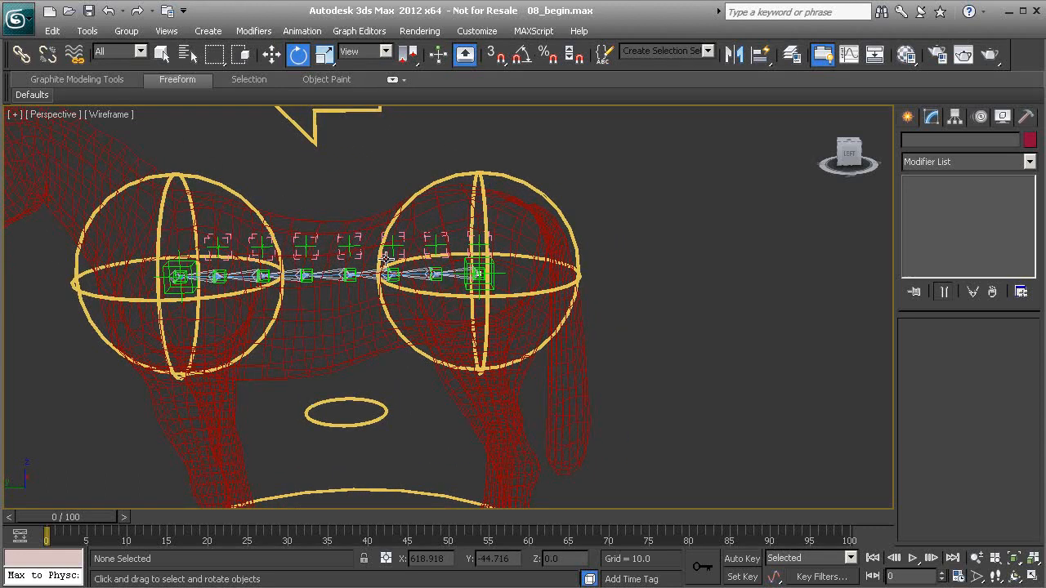
middle_click_drag(362, 260, 415, 267)
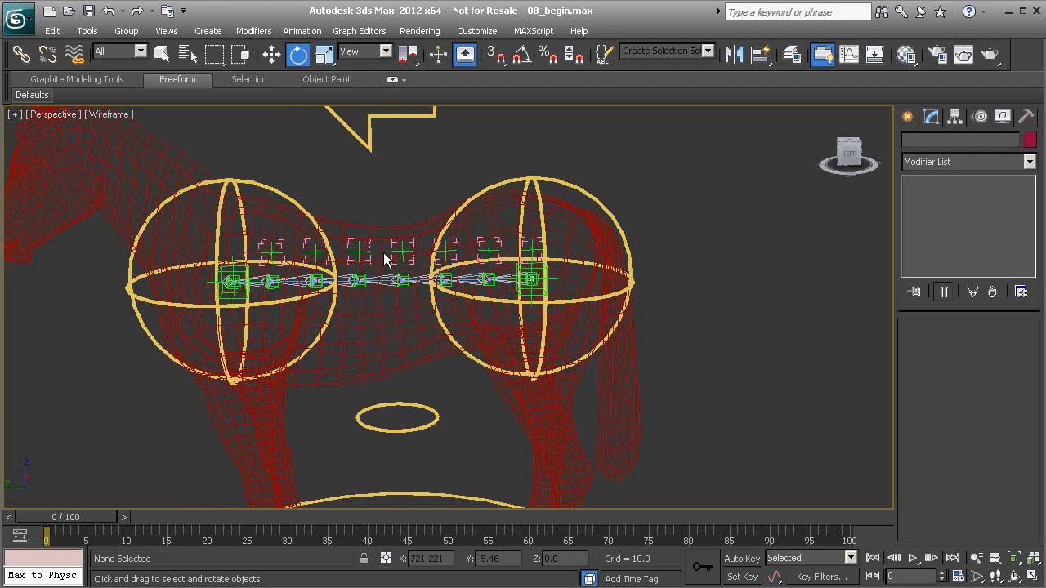
scroll(417, 352, "down", 2)
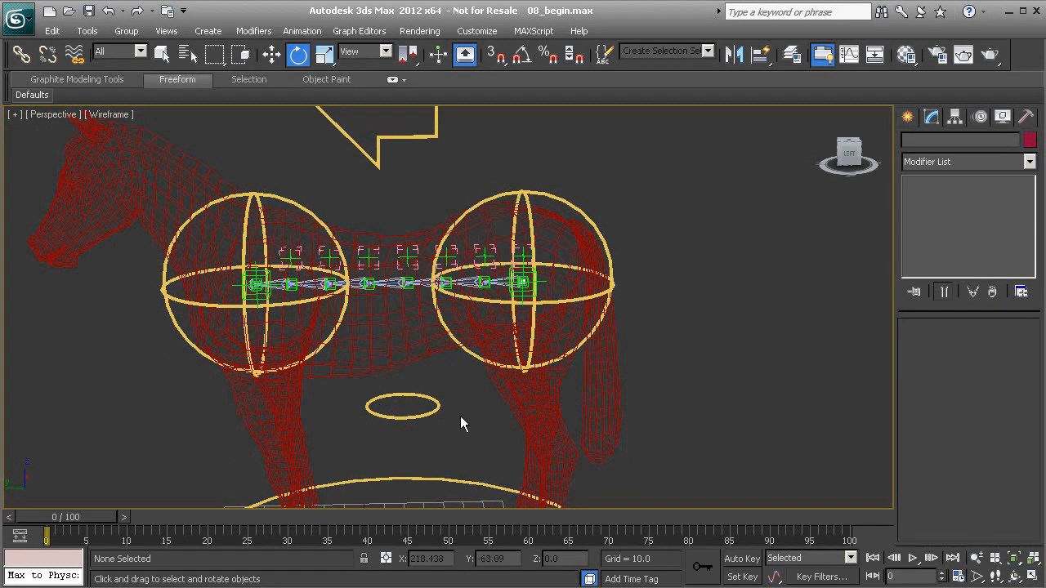